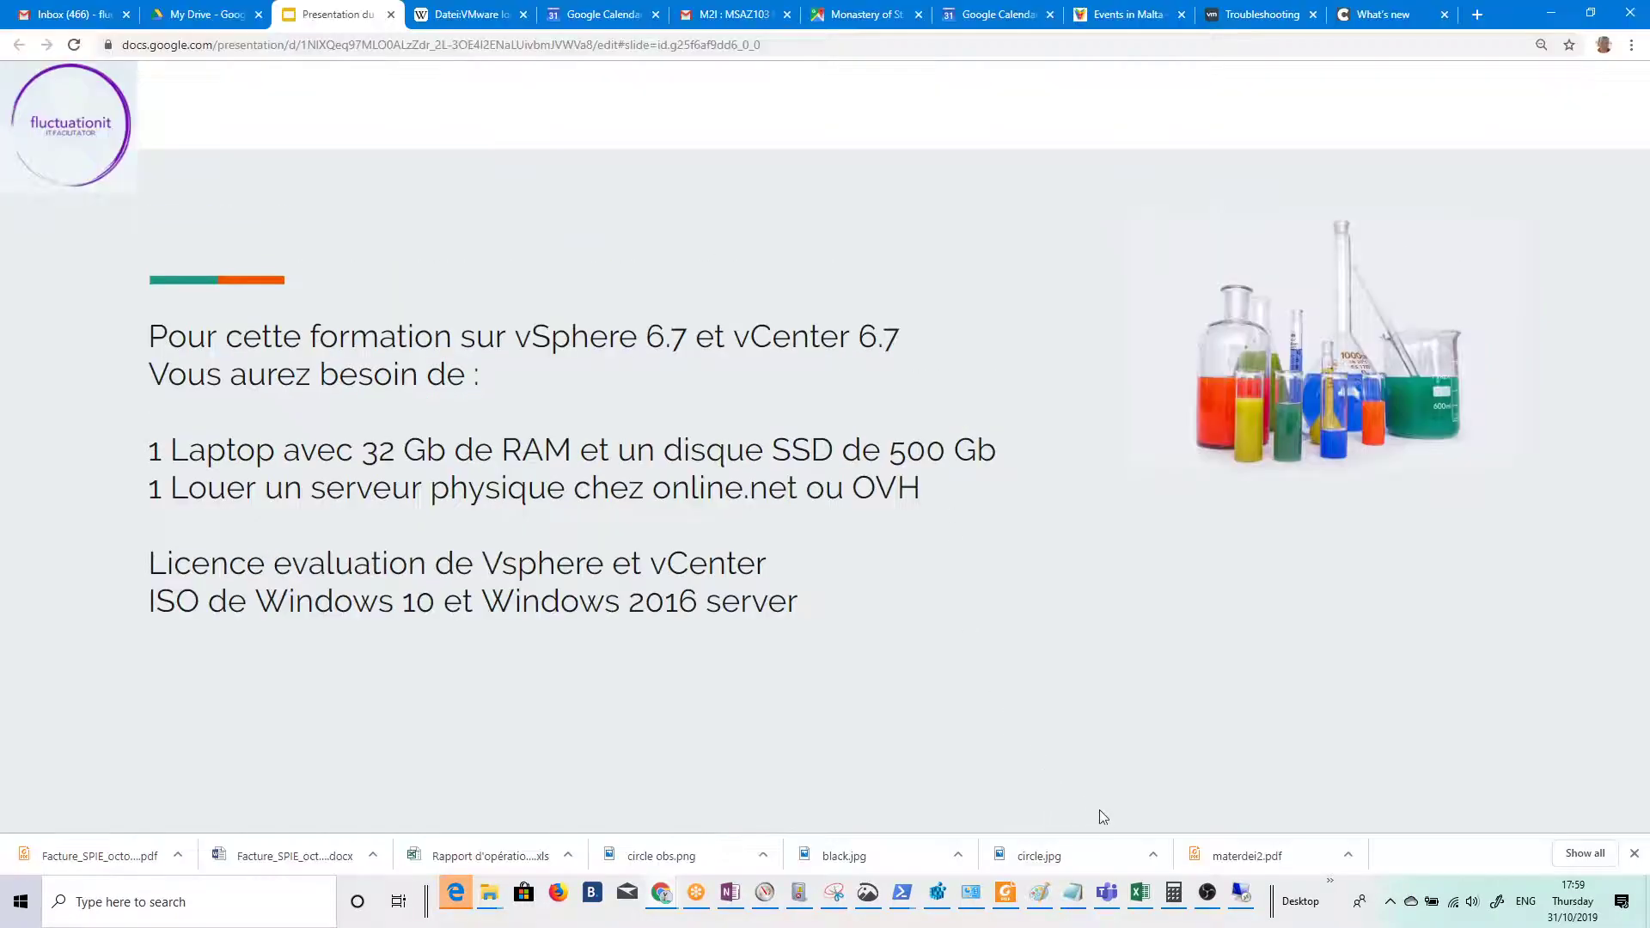
# Step: Switch to the Remote Desktop session showing the ESXi host and close the Student1_Vsphere 3 console
pyautogui.click(1241, 895)
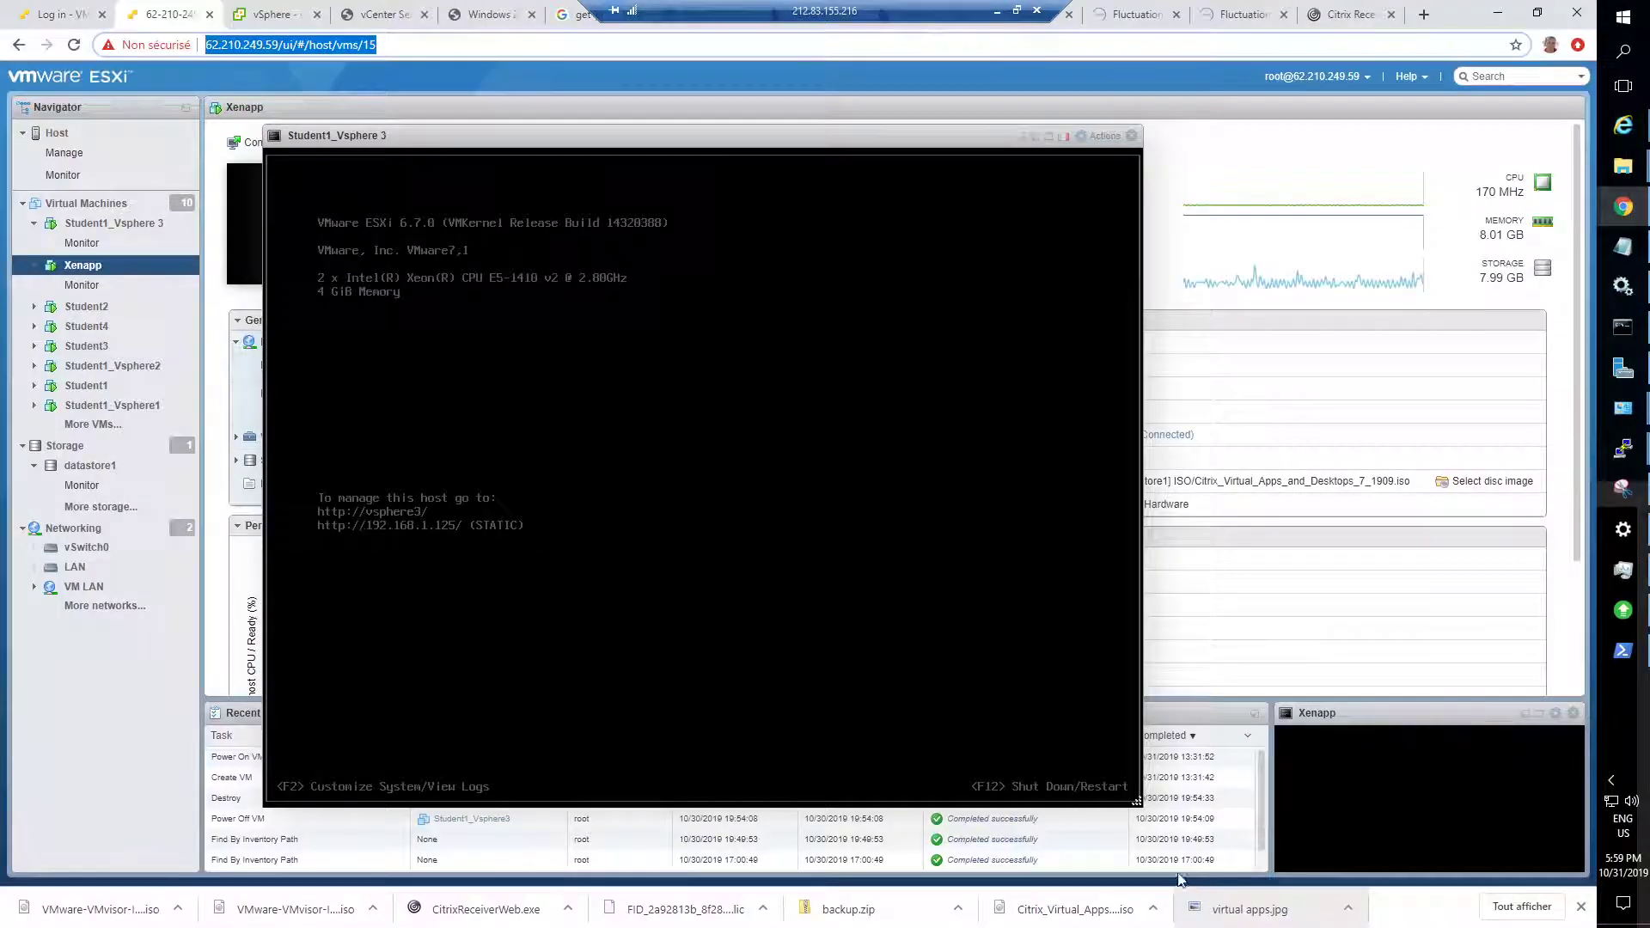
pyautogui.click(415, 46)
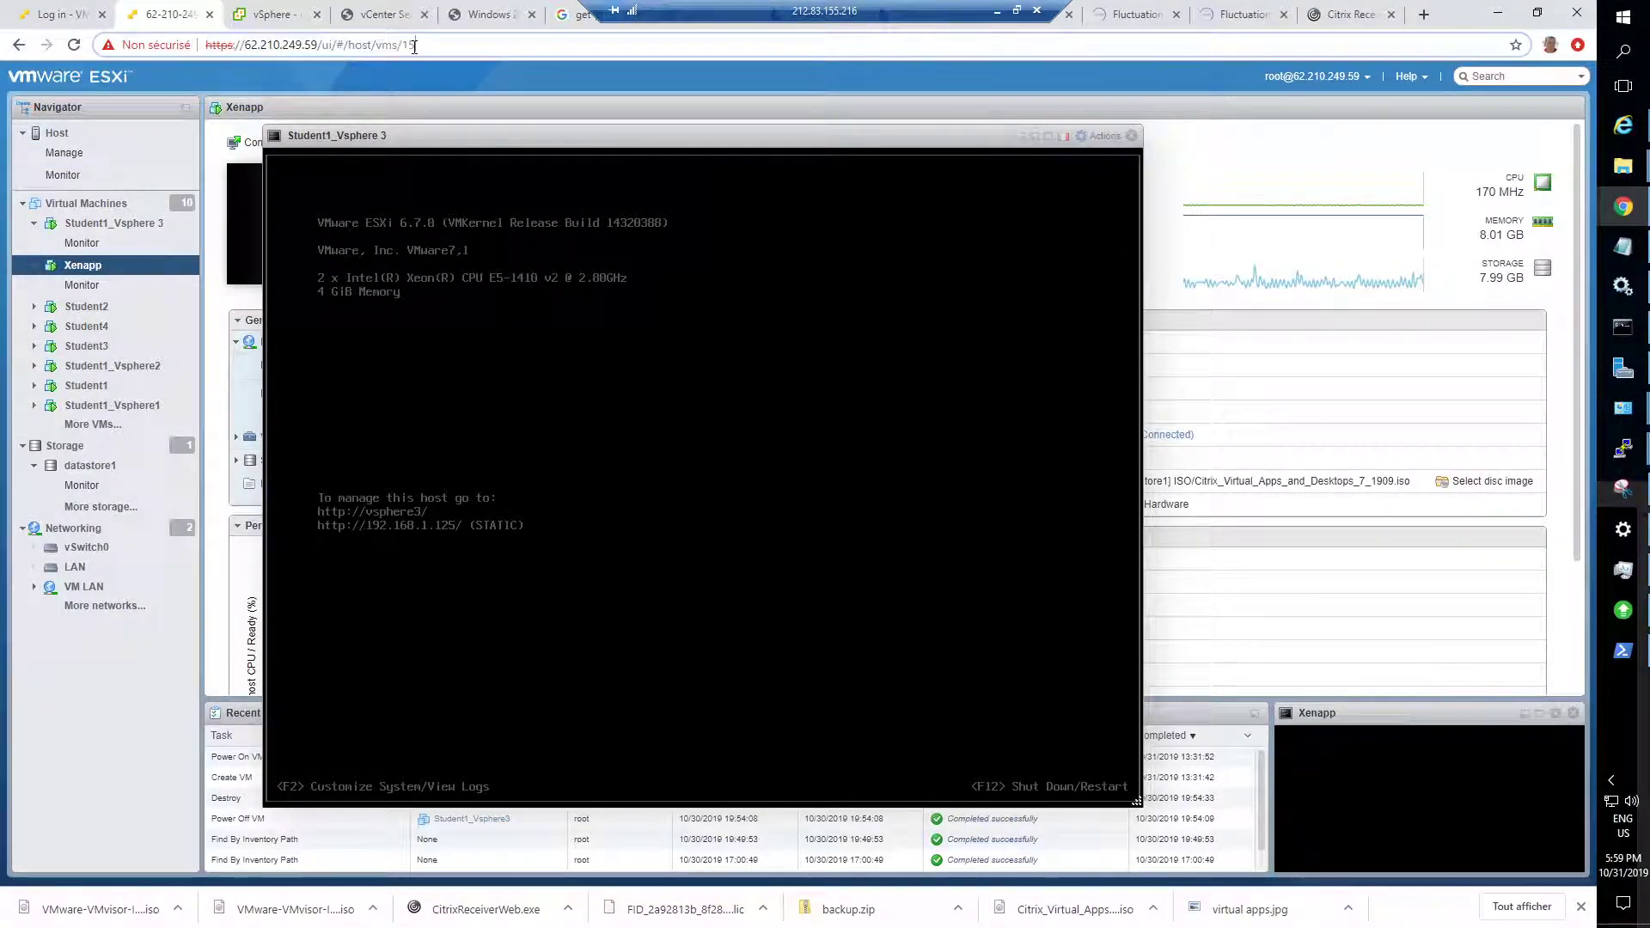
pyautogui.click(1131, 136)
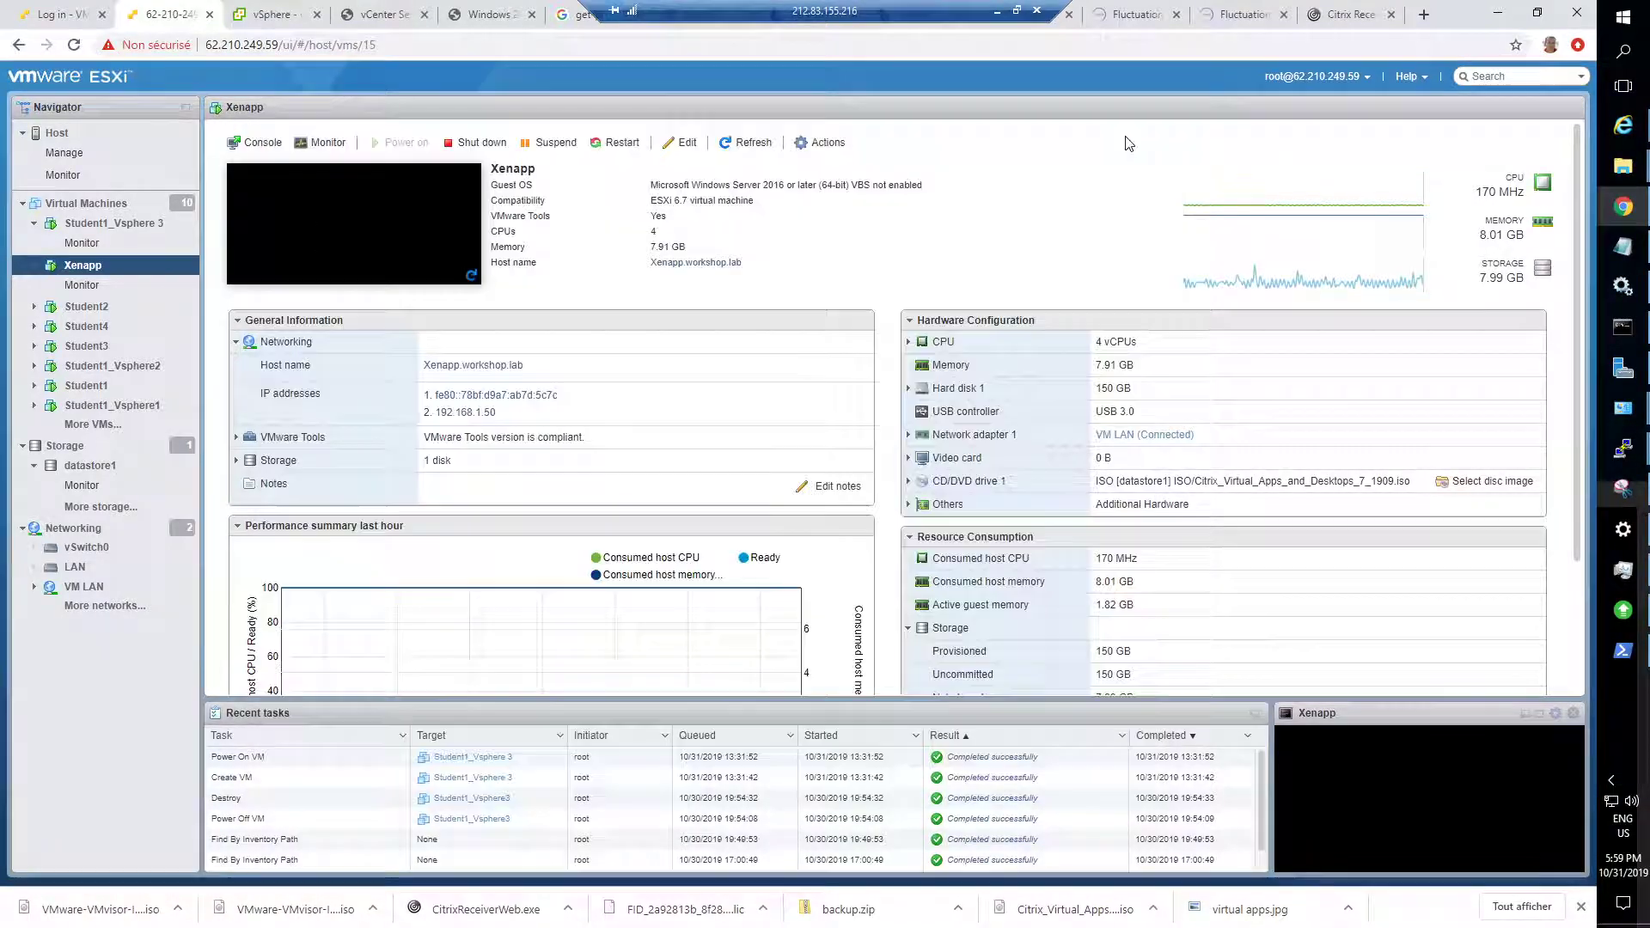
pyautogui.click(258, 45)
pyautogui.click(290, 44)
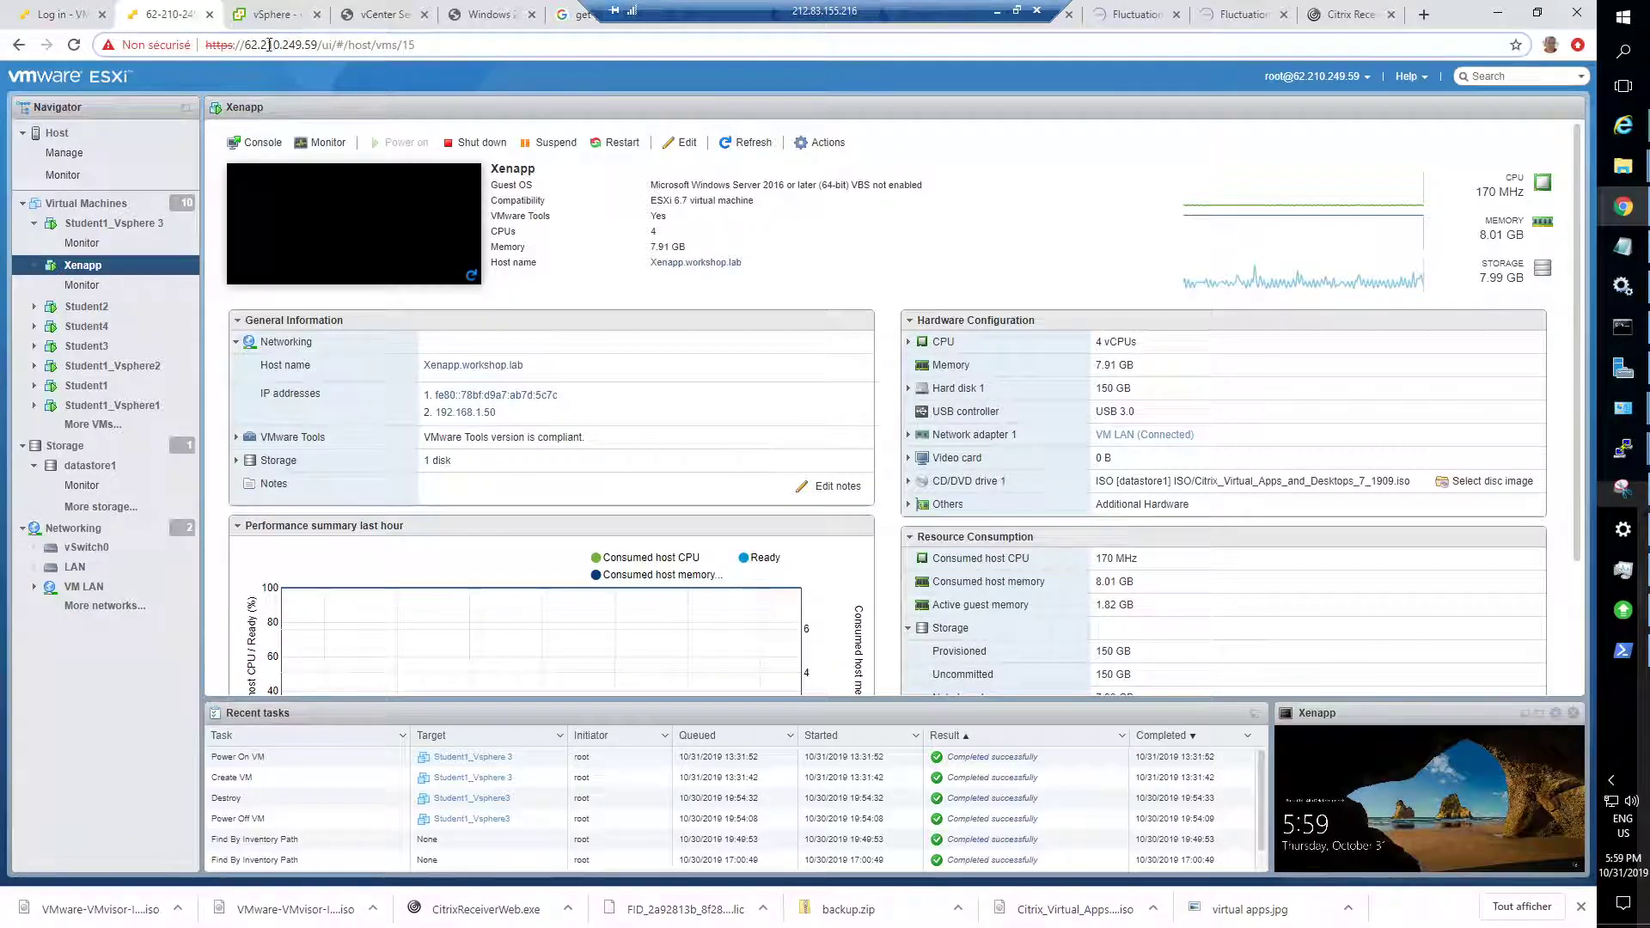
pyautogui.hotkey('shift', 'Left')
pyautogui.hotkey('shift', 'Left')
pyautogui.hotkey('shift', 'Left')
pyautogui.hotkey('shift', 'Left')
pyautogui.hotkey('shift', 'Left')
pyautogui.hotkey('shift', 'Left')
pyautogui.hotkey('shift', 'Left')
pyautogui.hotkey('shift', 'Left')
pyautogui.hotkey('shift', 'Left')
pyautogui.hotkey('shift', 'Left')
pyautogui.hotkey('shift', 'Left')
pyautogui.hotkey('shift', 'Left')
pyautogui.hotkey('shift', 'Left')
pyautogui.hotkey('shift', 'Left')
pyautogui.hotkey('shift', 'Left')
pyautogui.hotkey('shift', 'Left')
pyautogui.hotkey('shift', 'Left')
pyautogui.hotkey('shift', 'Left')
pyautogui.hotkey('shift', 'Left')
pyautogui.hotkey('shift', 'Left')
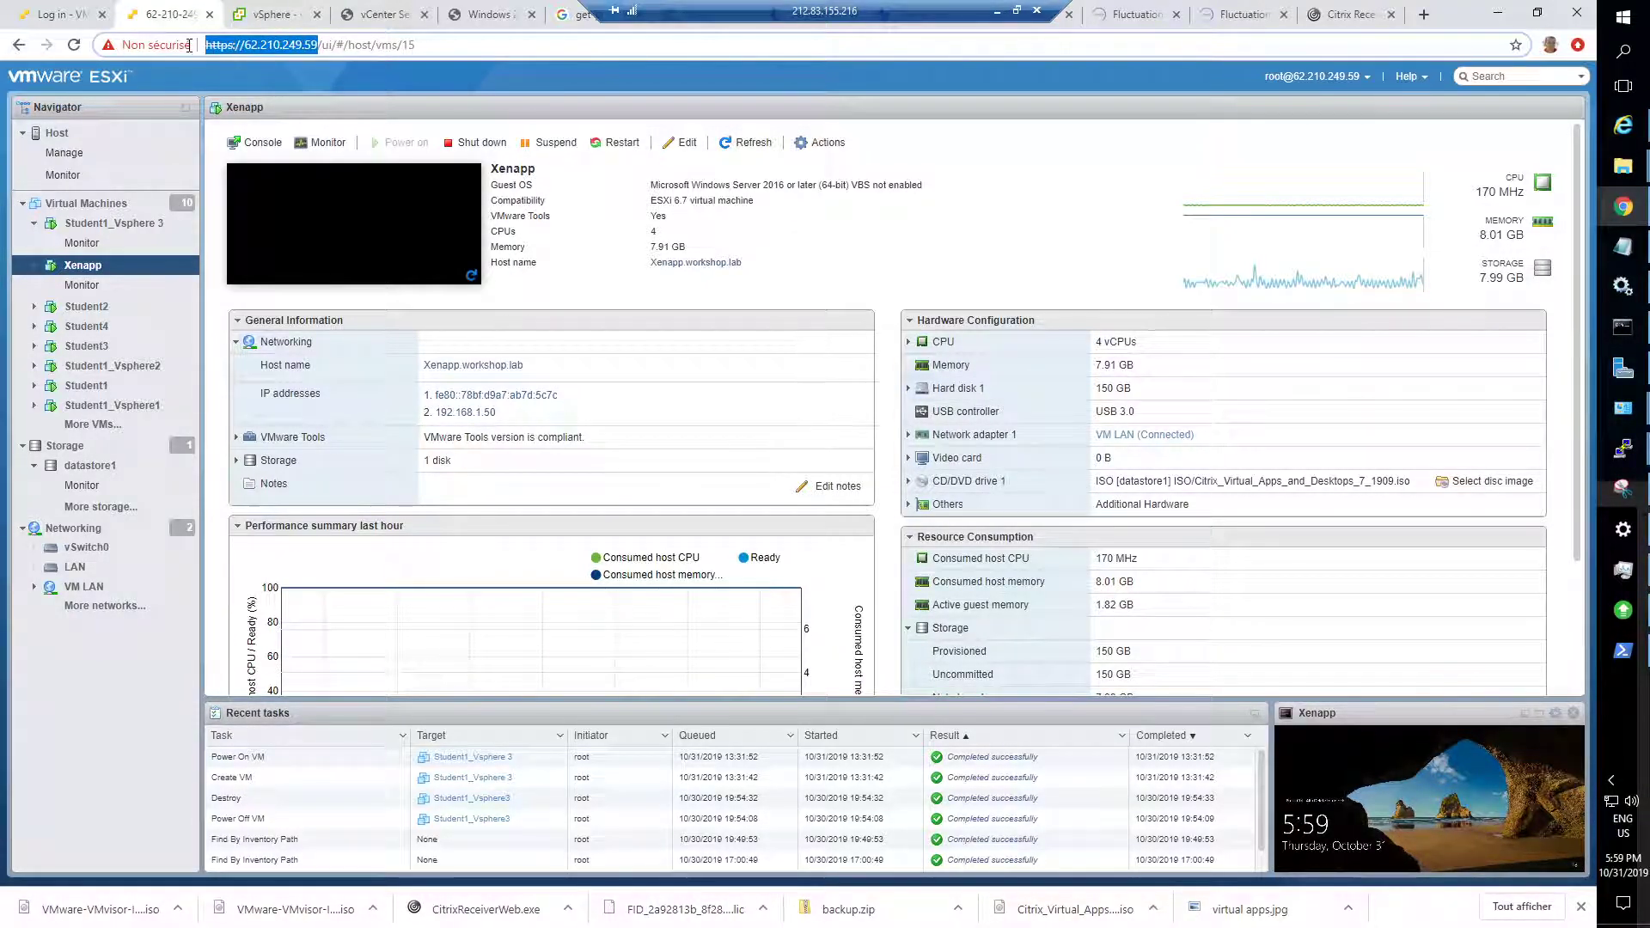
pyautogui.click(434, 45)
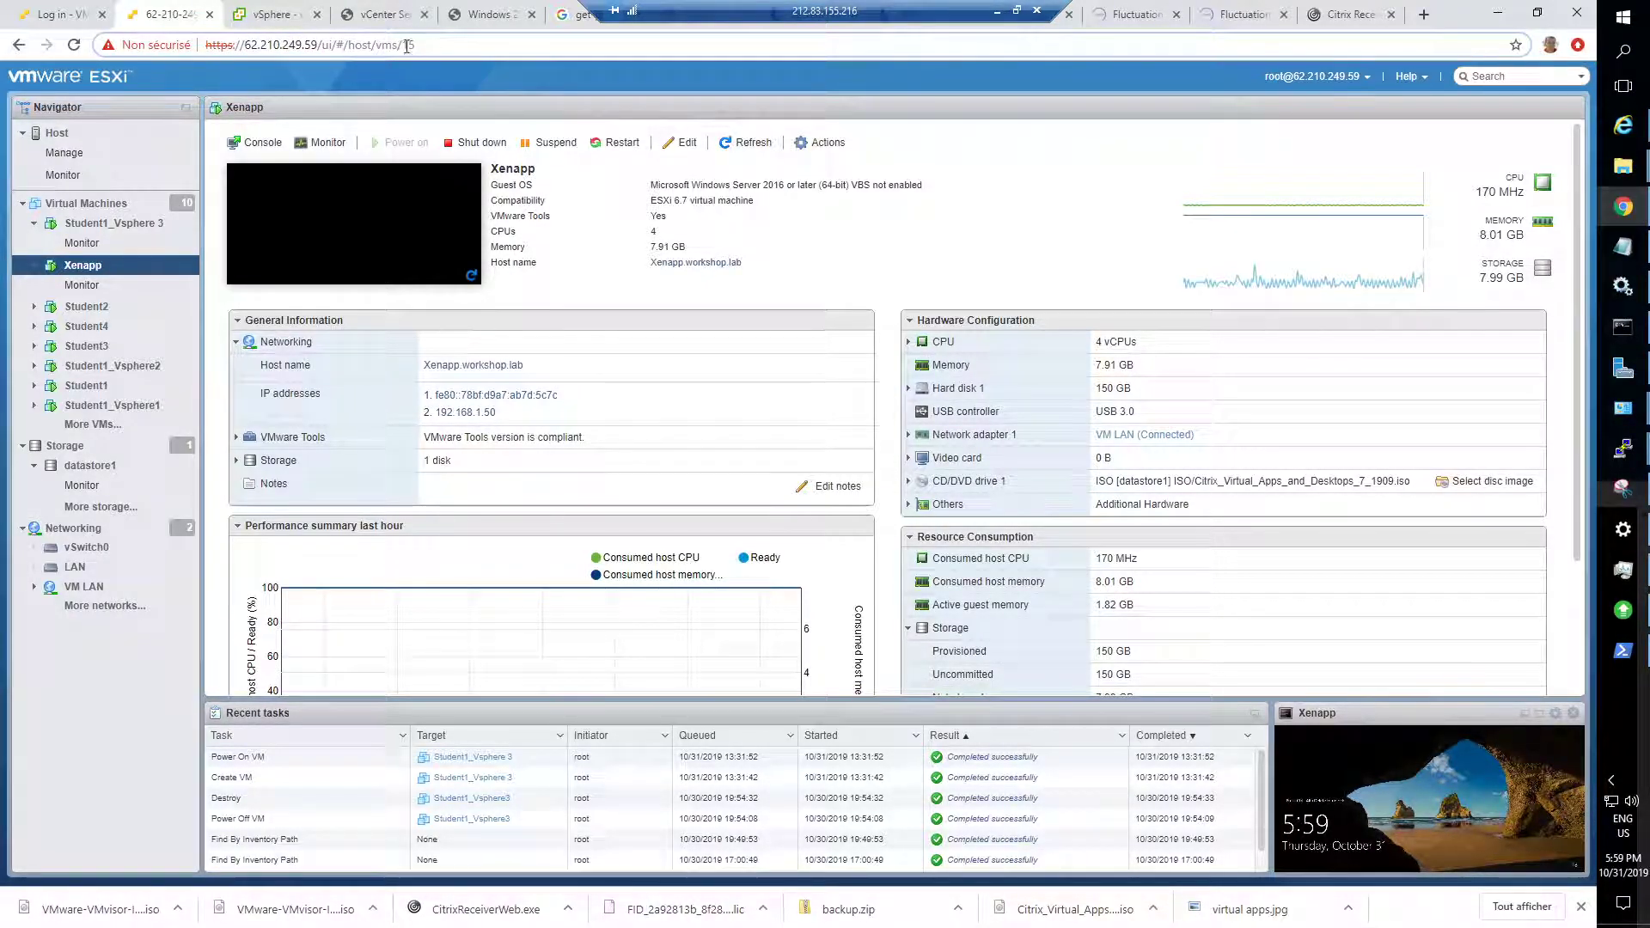
# Step: Open the physical host's overview and examine its CPU model and memory
pyautogui.click(58, 135)
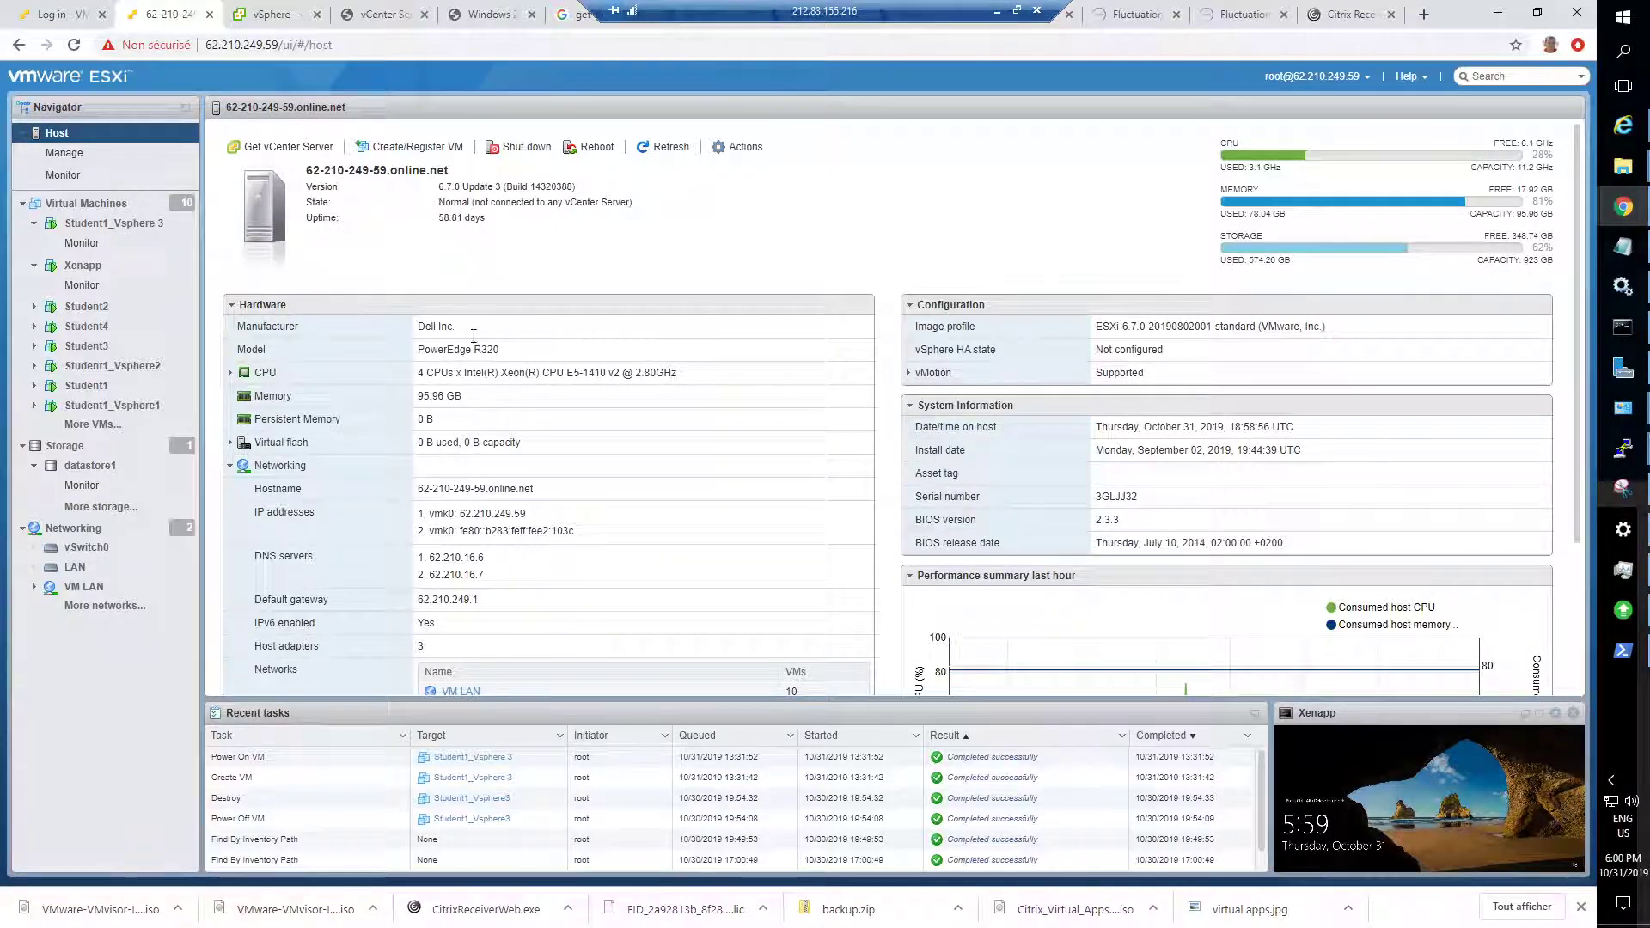
pyautogui.moveTo(458, 373); pyautogui.dragTo(654, 372)
pyautogui.click(655, 372)
pyautogui.moveTo(482, 373); pyautogui.dragTo(537, 369)
pyautogui.moveTo(423, 397); pyautogui.dragTo(463, 395)
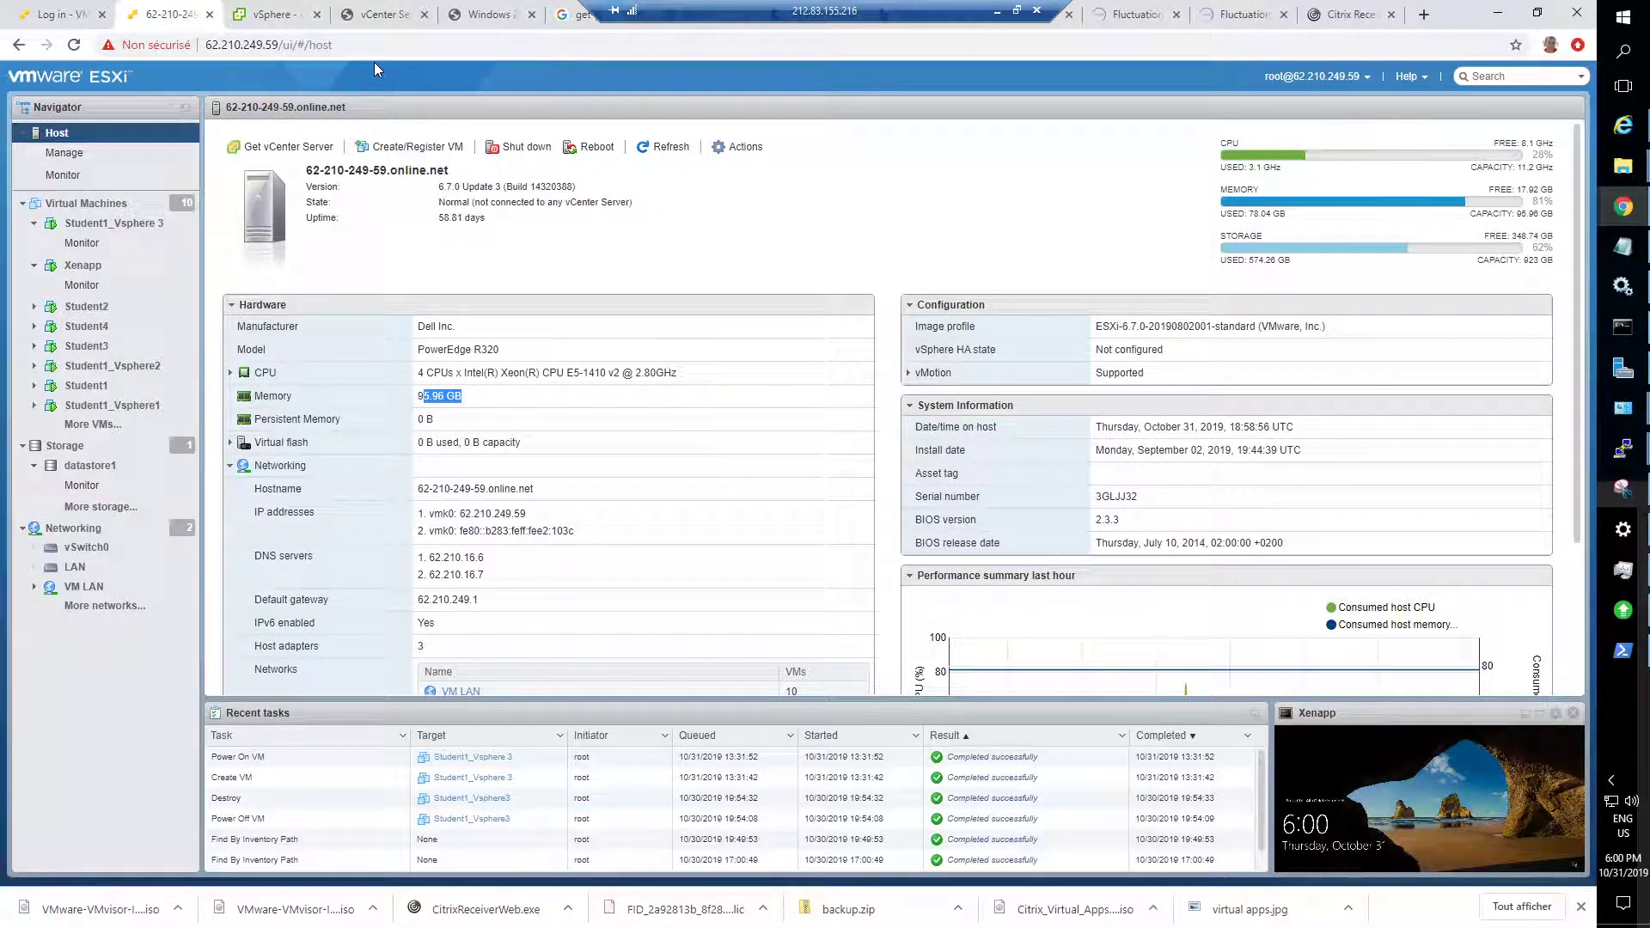
# Step: Examine the host's web address, ESXi version and vCenter connection state
pyautogui.click(261, 45)
pyautogui.click(269, 44)
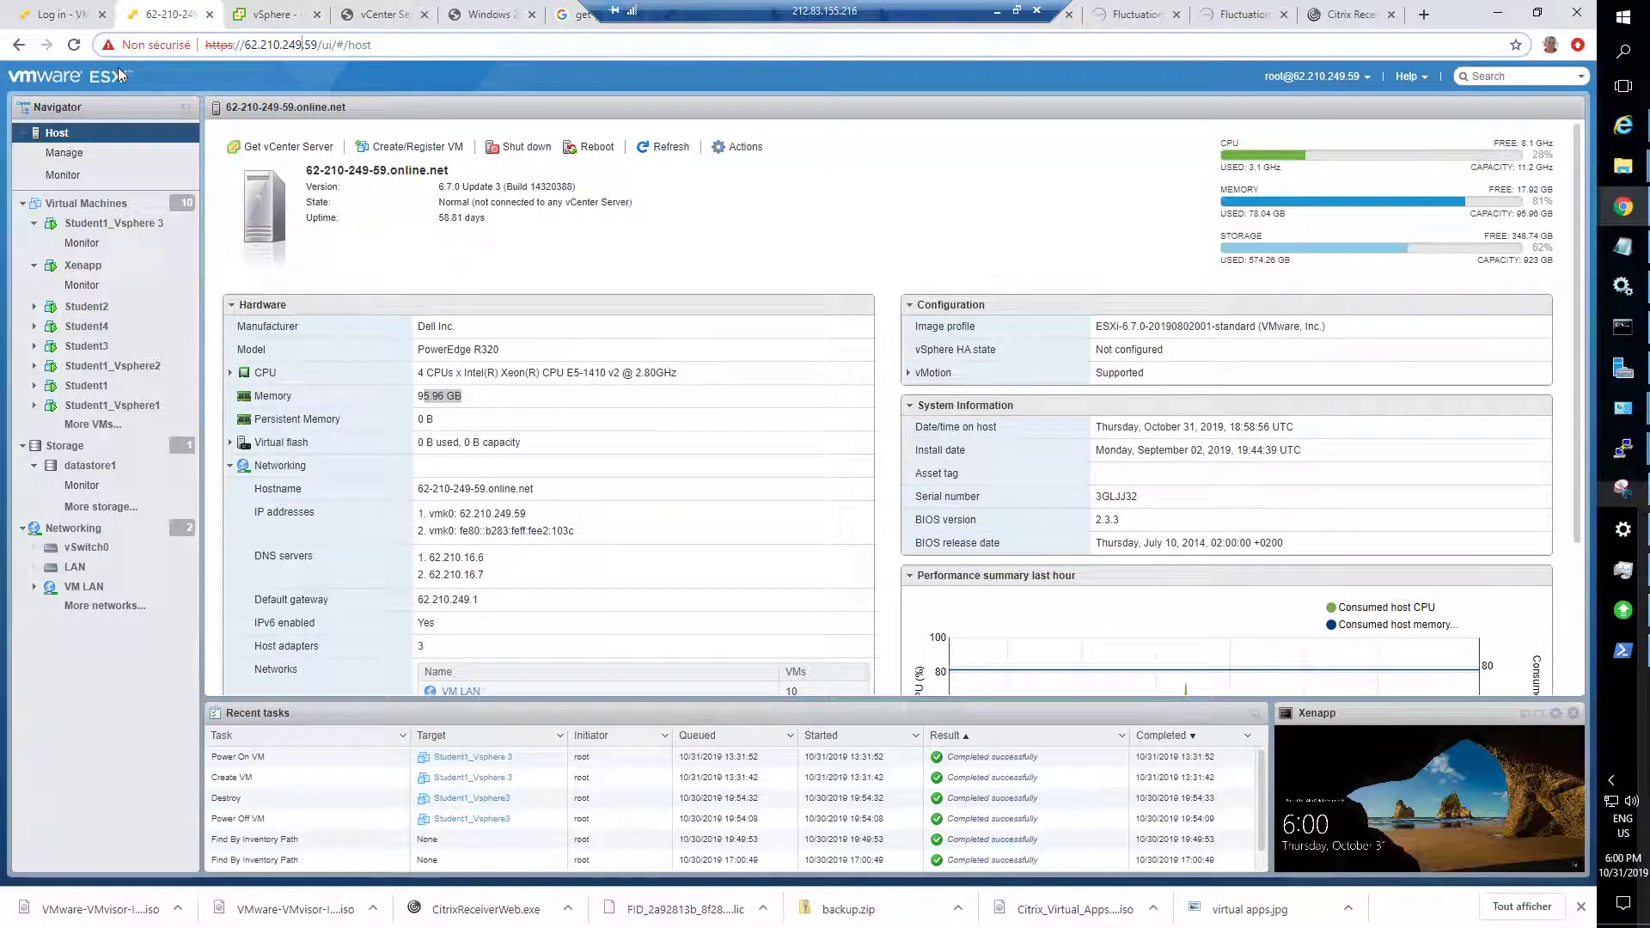
pyautogui.click(486, 185)
pyautogui.moveTo(486, 185); pyautogui.dragTo(572, 182)
pyautogui.click(500, 183)
pyautogui.moveTo(444, 186); pyautogui.dragTo(538, 185)
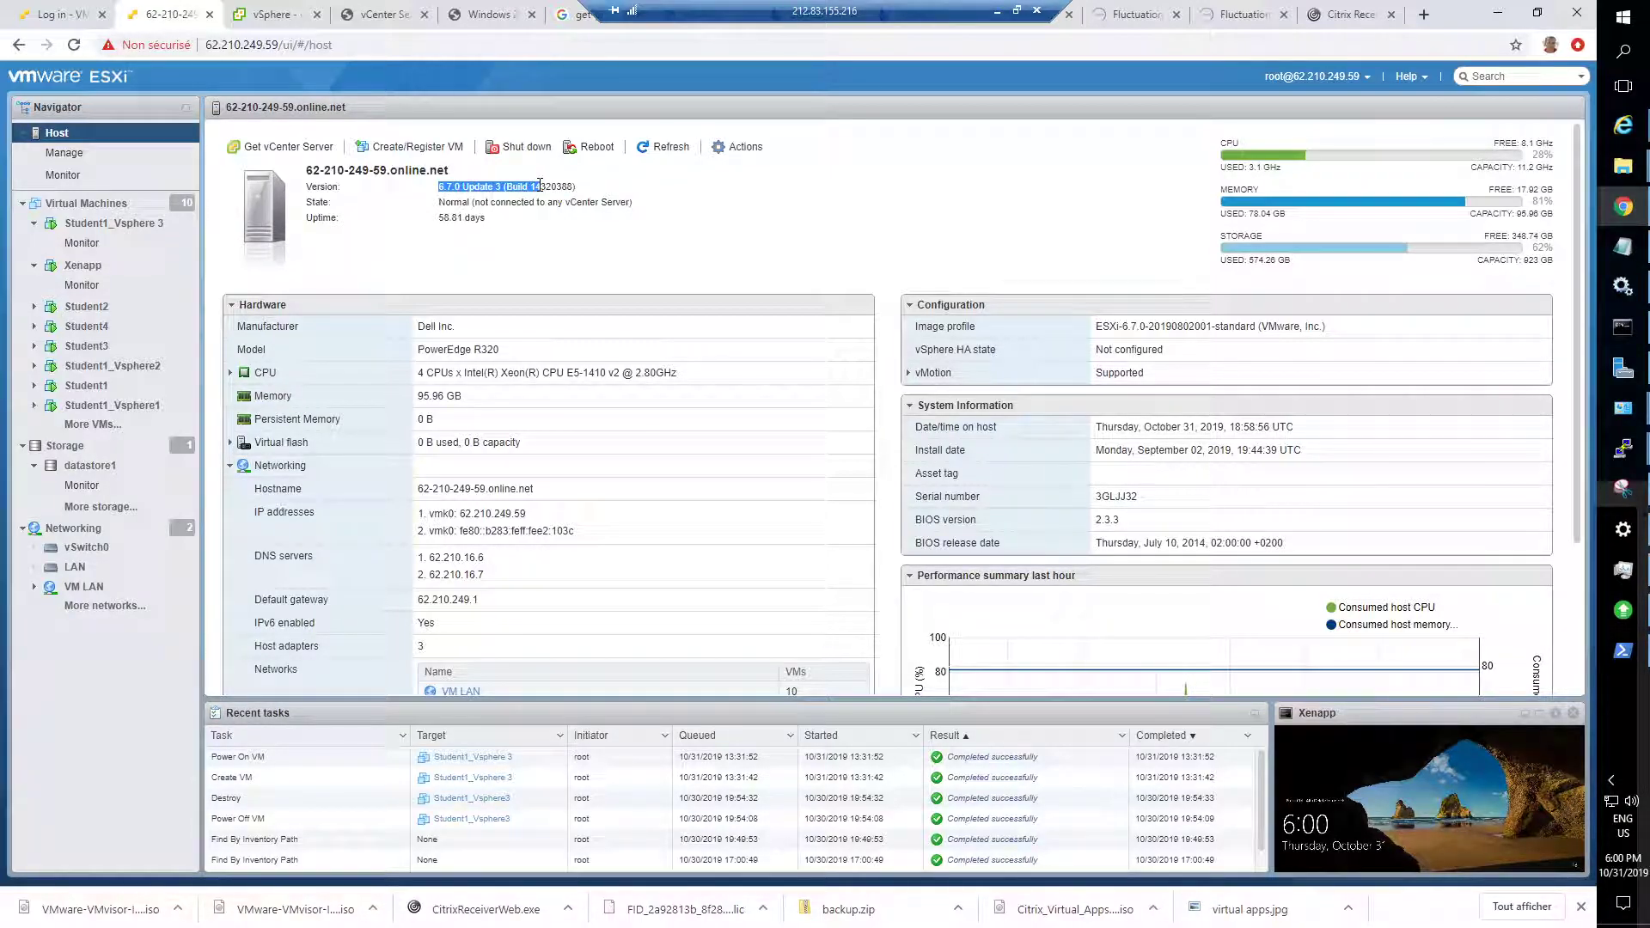
pyautogui.click(445, 217)
pyautogui.moveTo(444, 217); pyautogui.dragTo(617, 206)
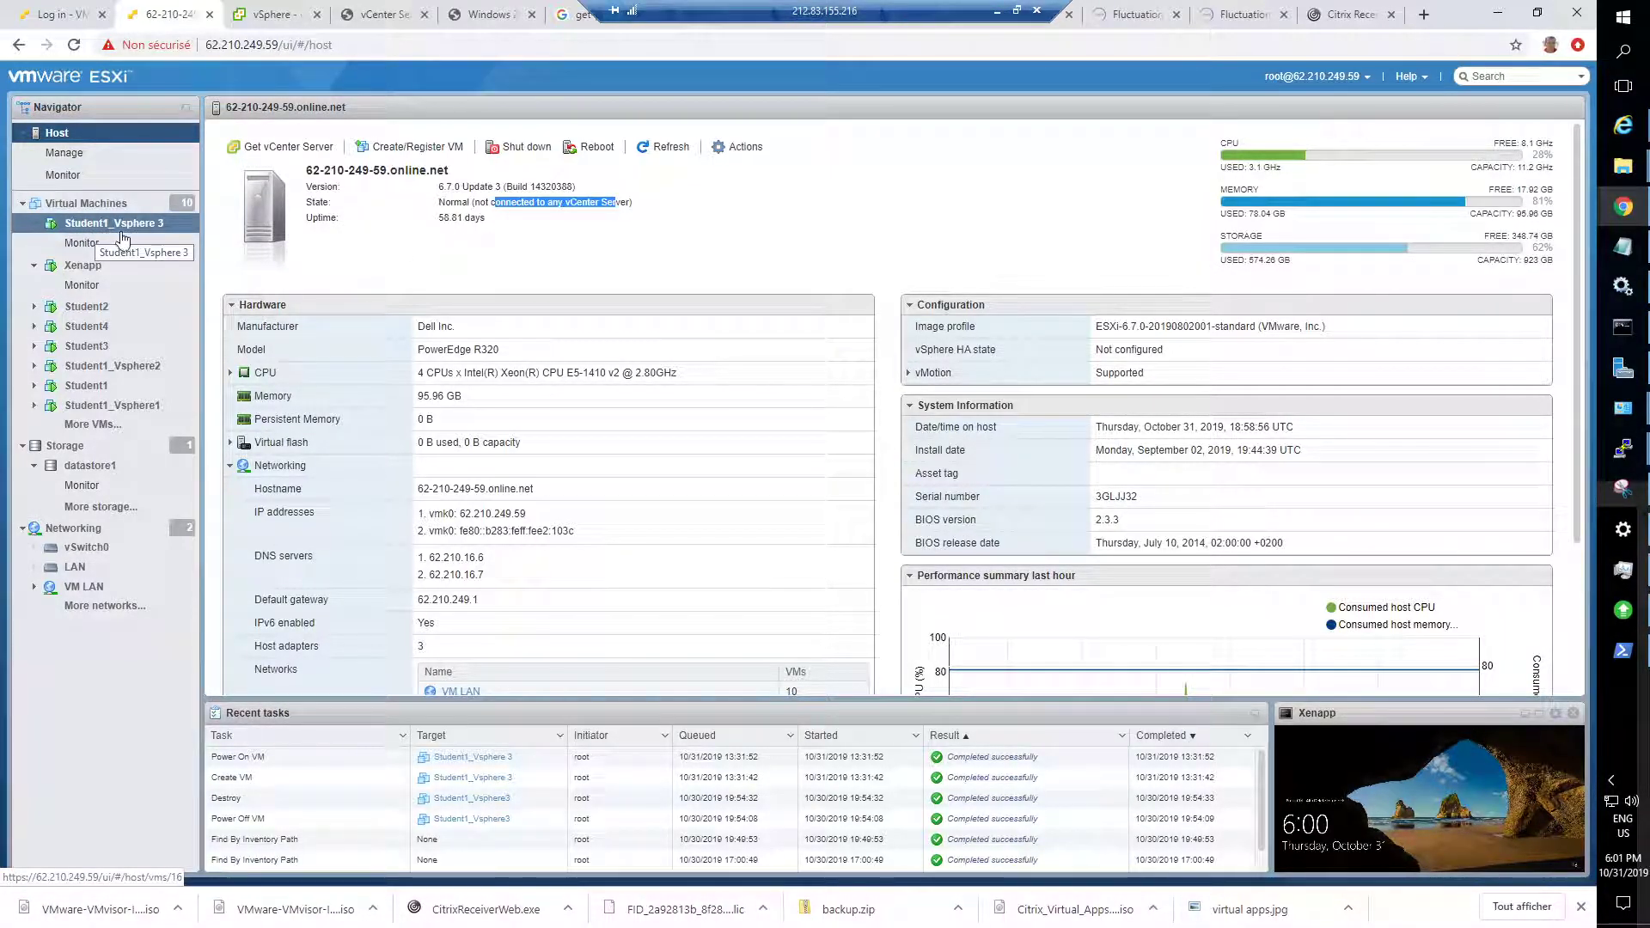
# Step: Open the Student1_Vsphere1 virtual machine, view its browser console and close the console
pyautogui.click(116, 410)
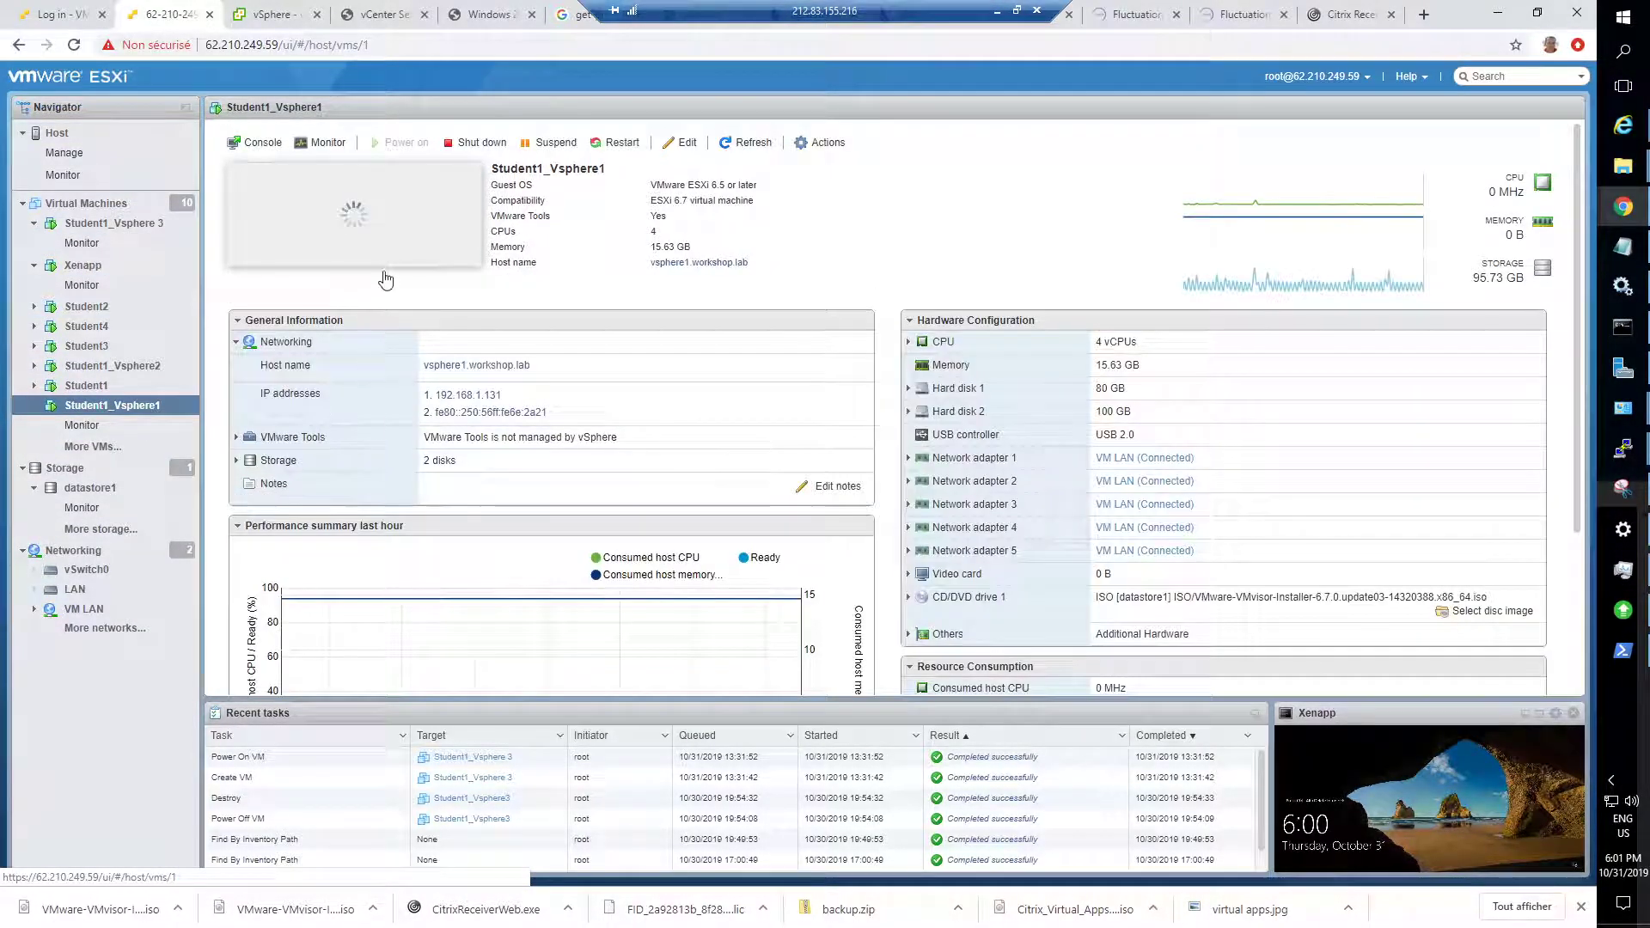
pyautogui.click(379, 229)
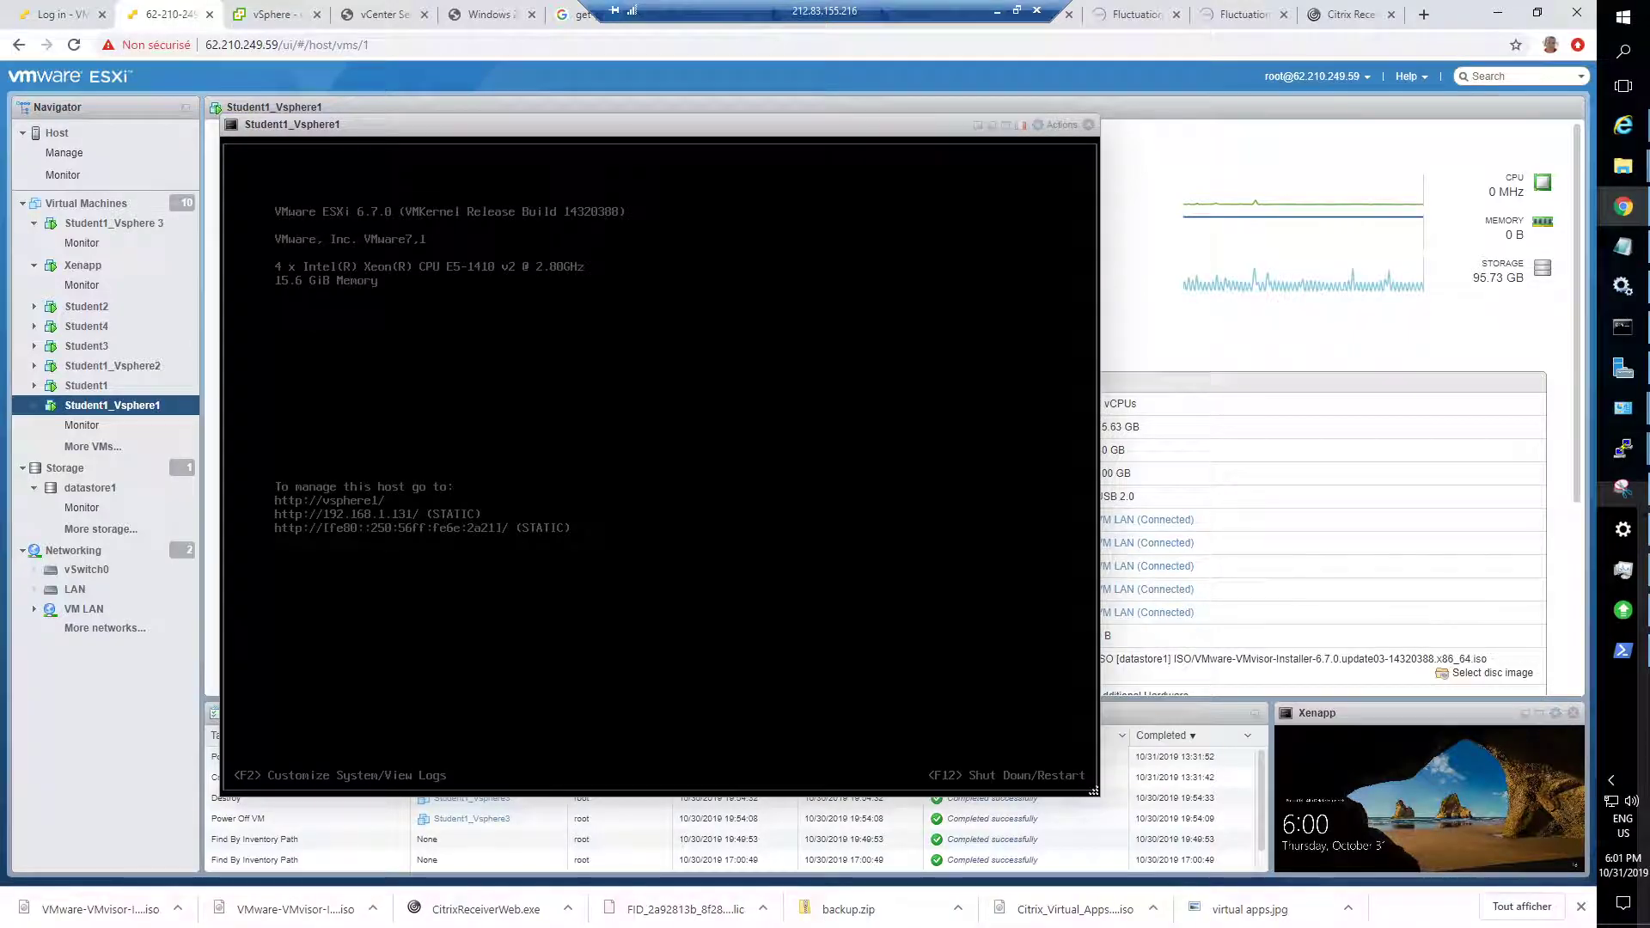
pyautogui.moveTo(569, 129); pyautogui.dragTo(710, 141)
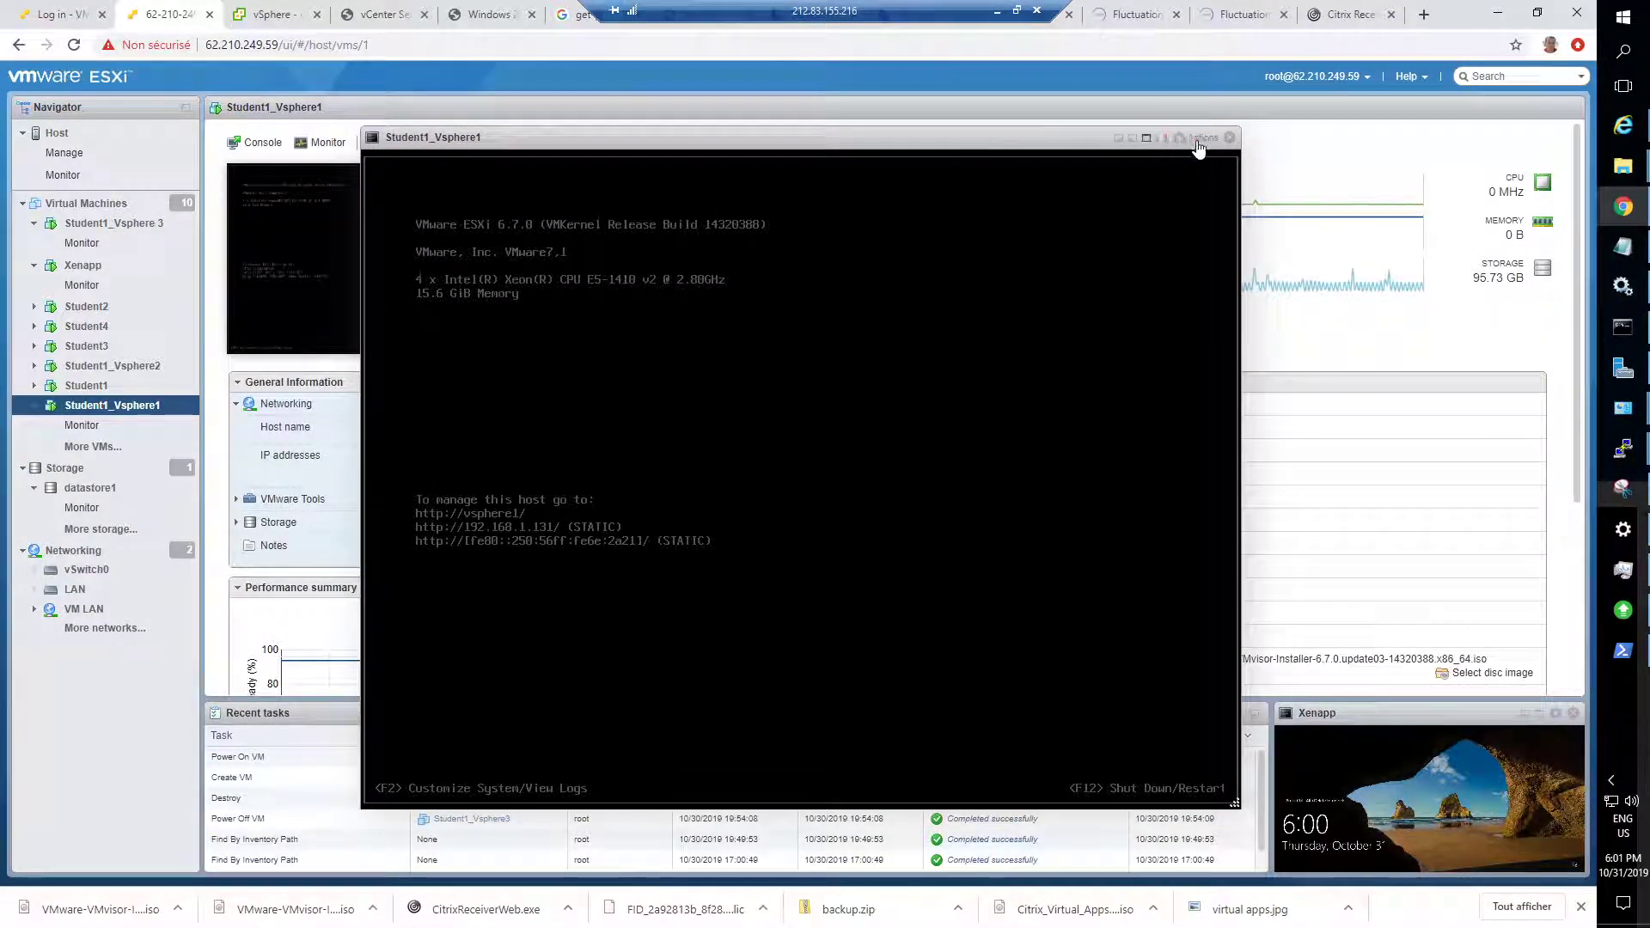
pyautogui.click(1230, 137)
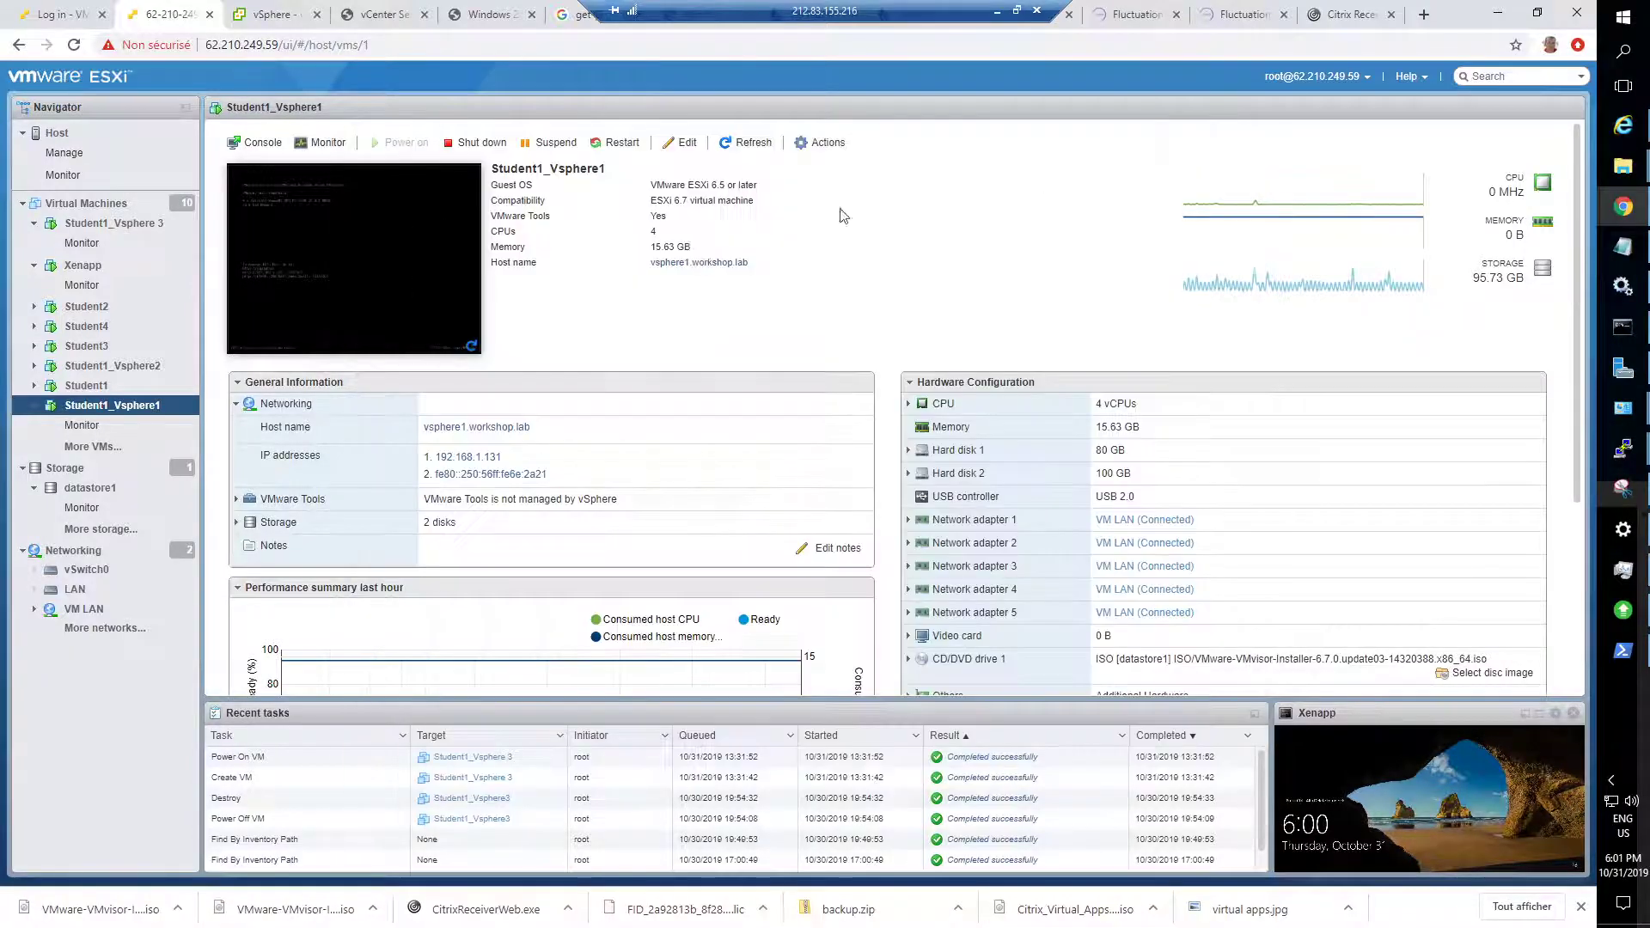
# Step: View the Student1_Vsphere2 virtual machine's console, close it and show the Student1_Vsphere 3 summary
pyautogui.click(116, 367)
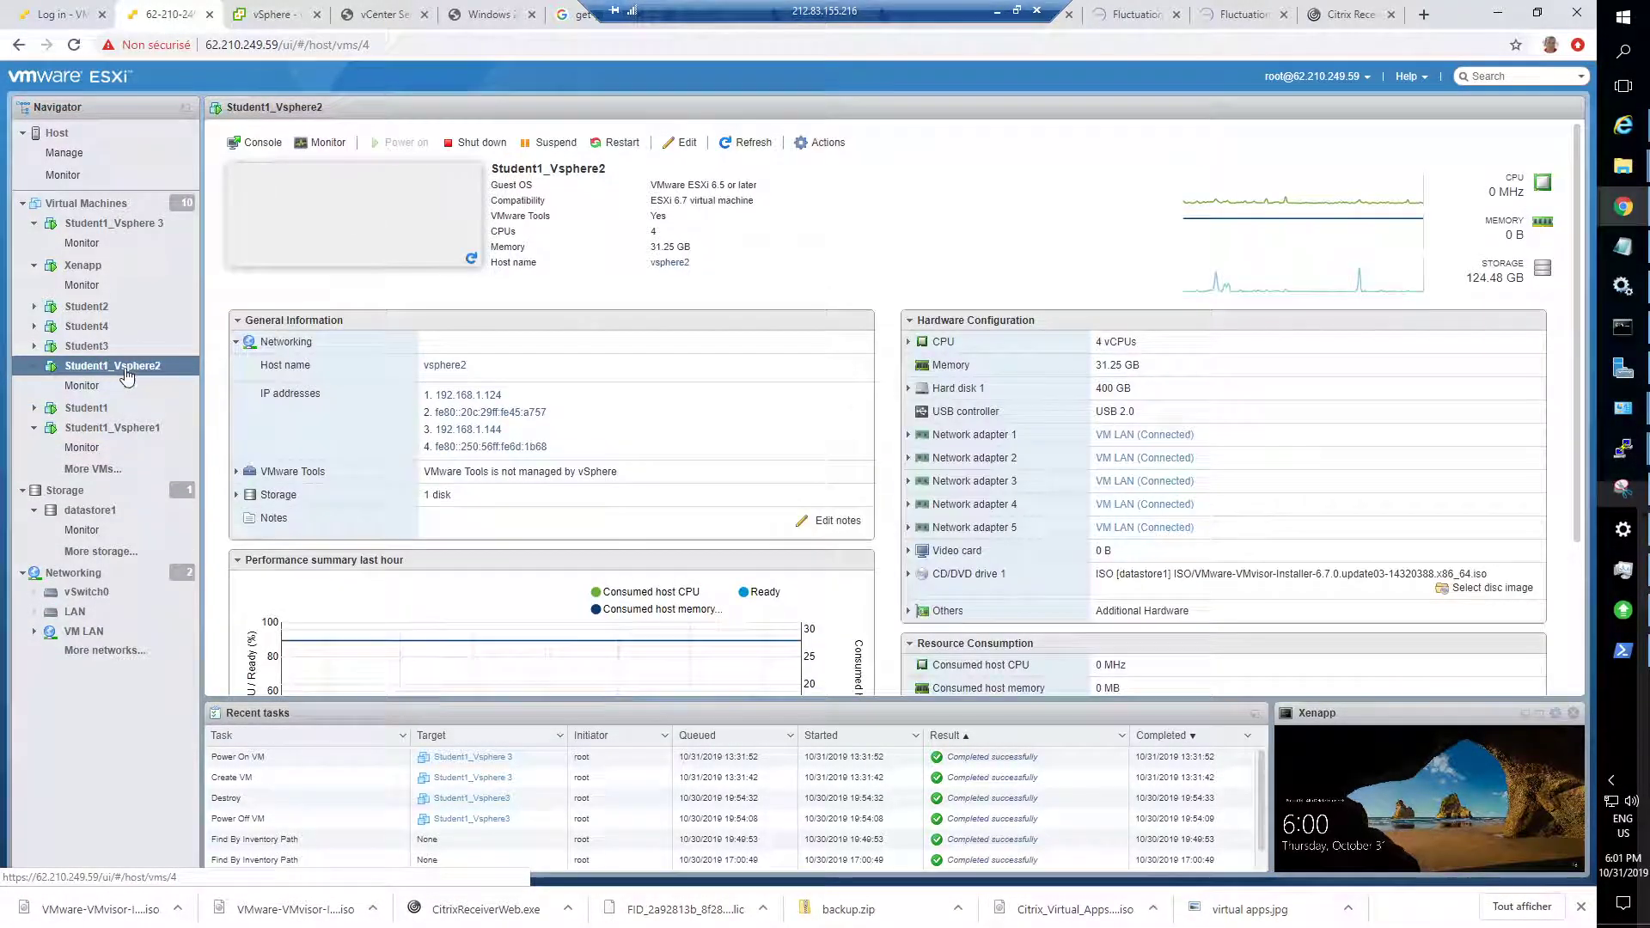
pyautogui.click(367, 254)
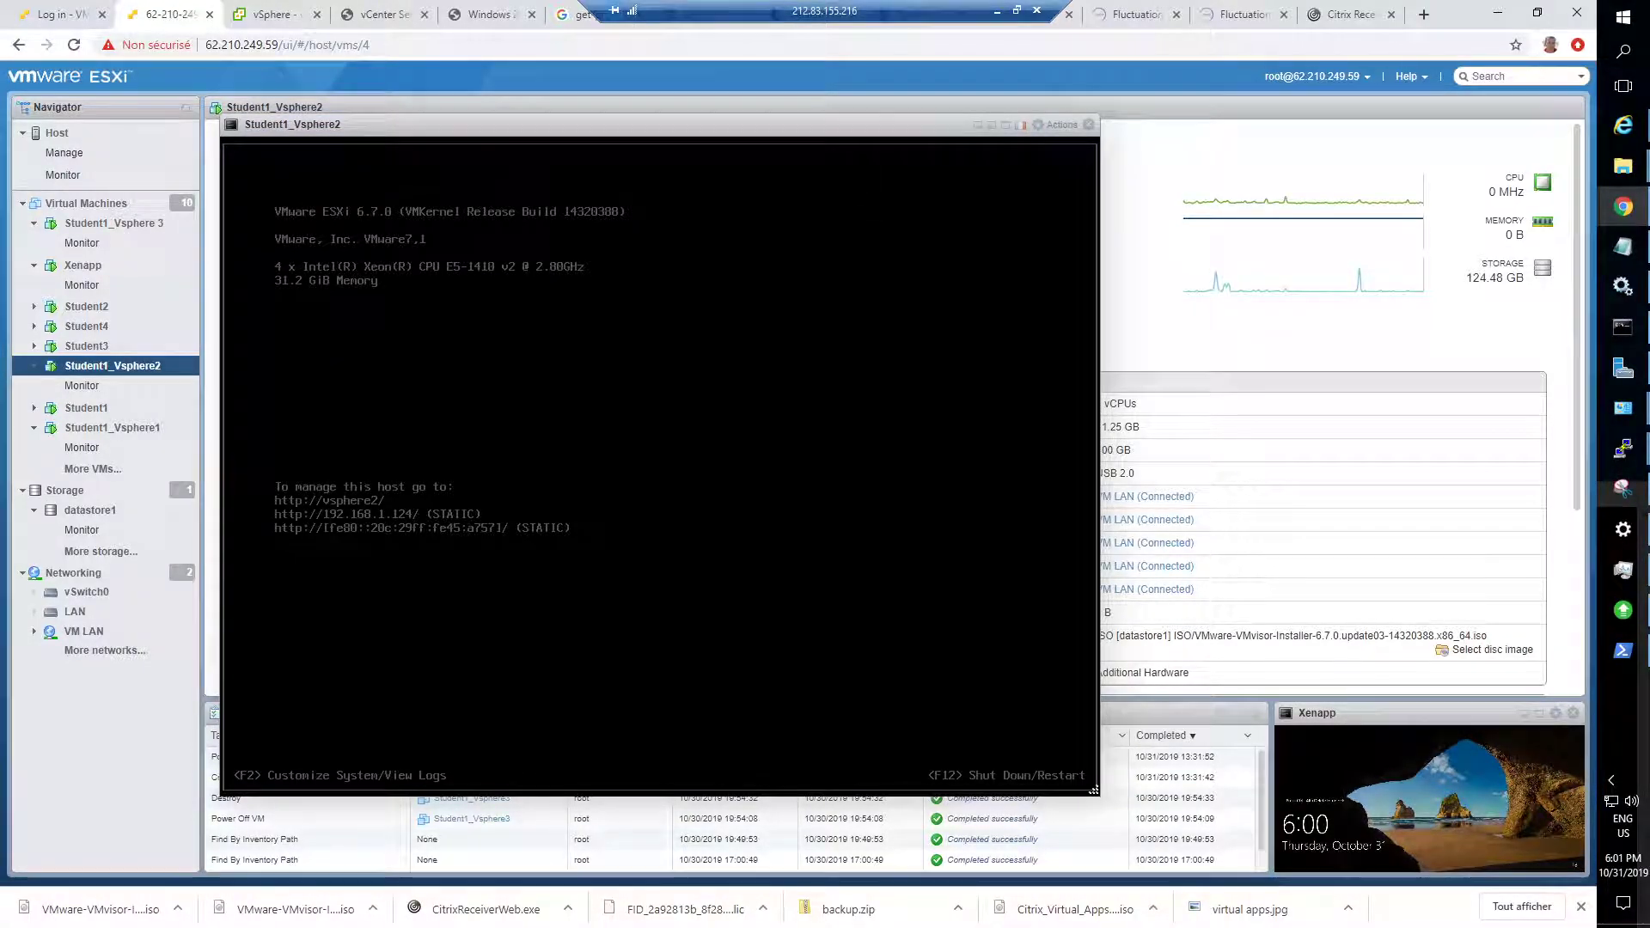
pyautogui.click(1089, 126)
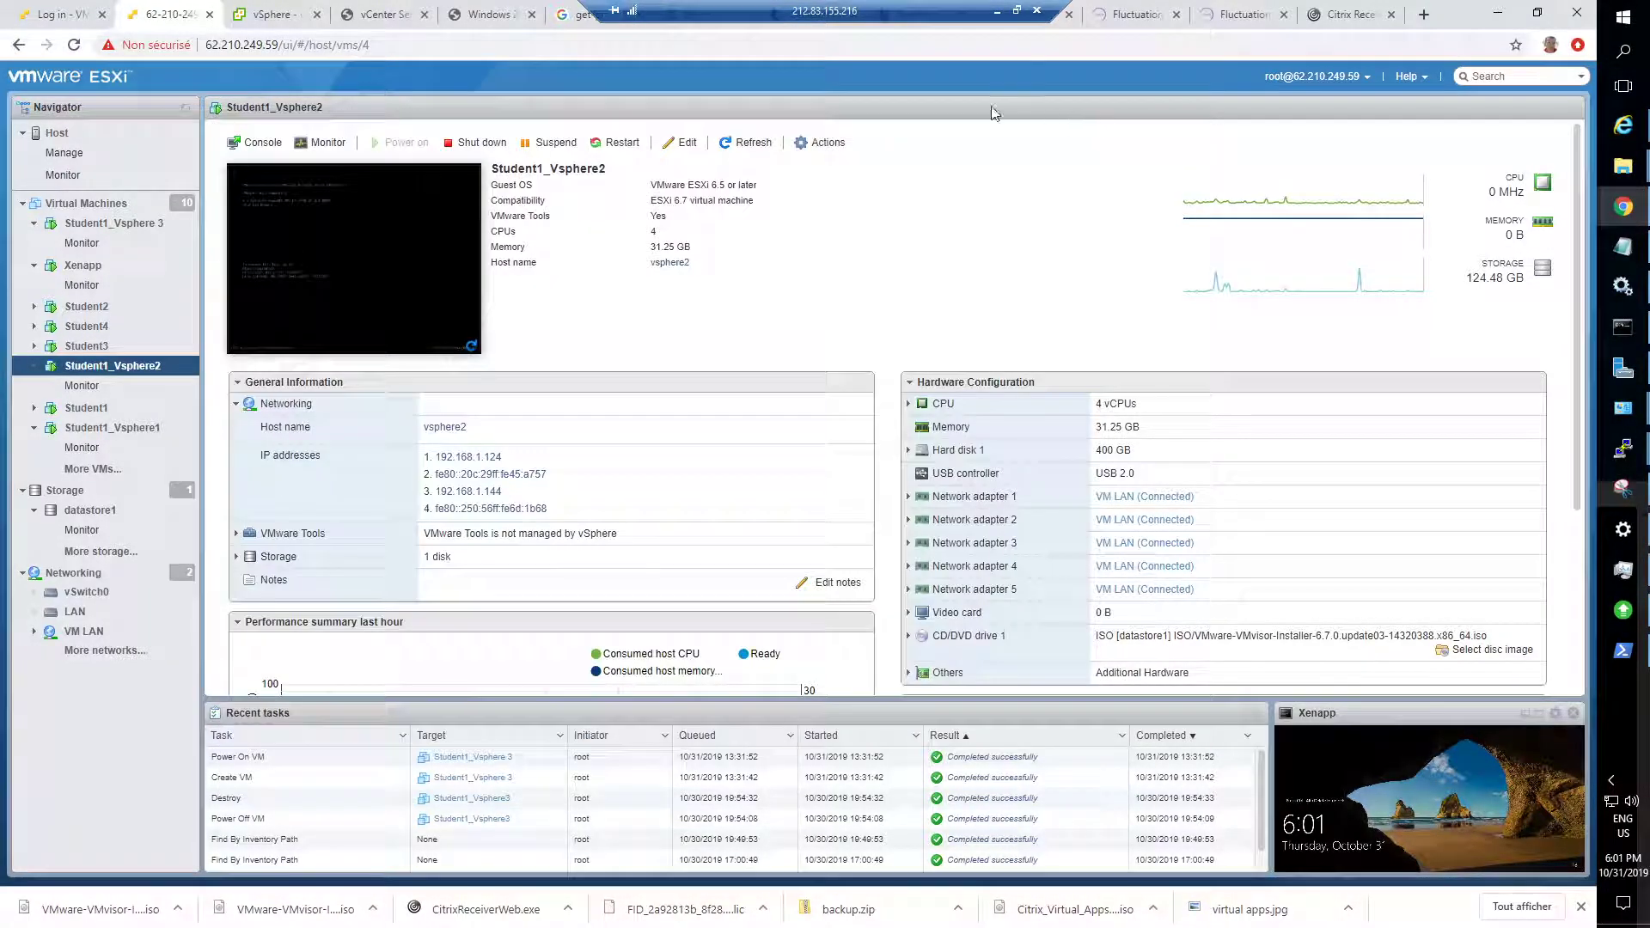
pyautogui.click(107, 226)
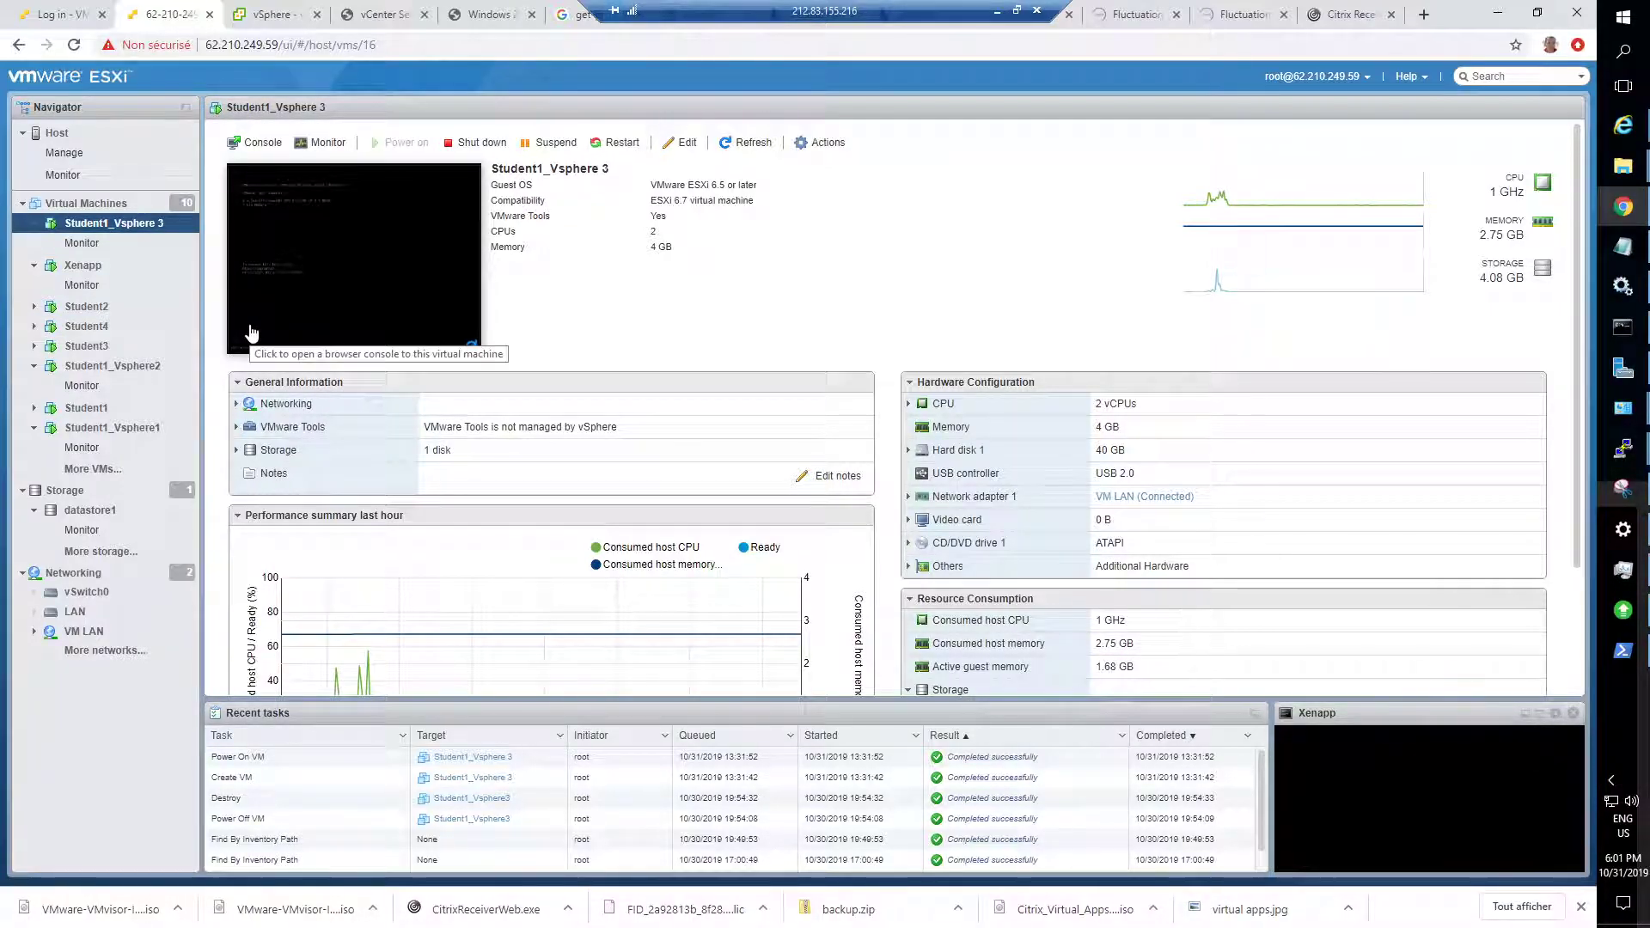
# Step: Load the vCenter server at 192.168.1.130 in the existing vSphere Client page
pyautogui.click(274, 15)
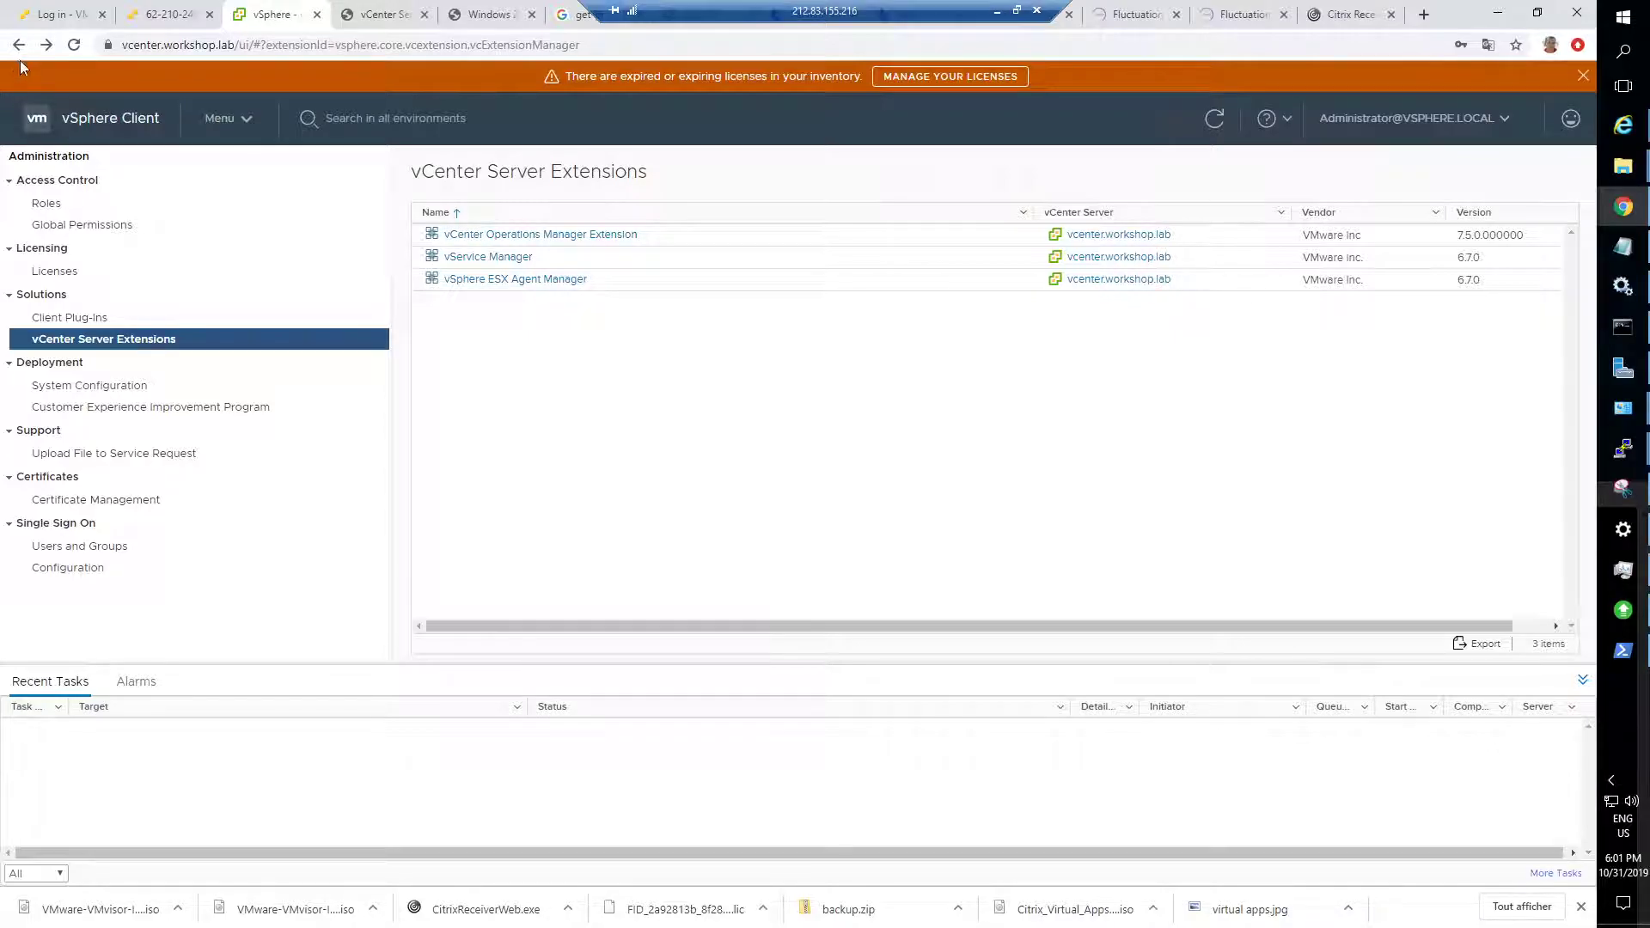
pyautogui.click(255, 47)
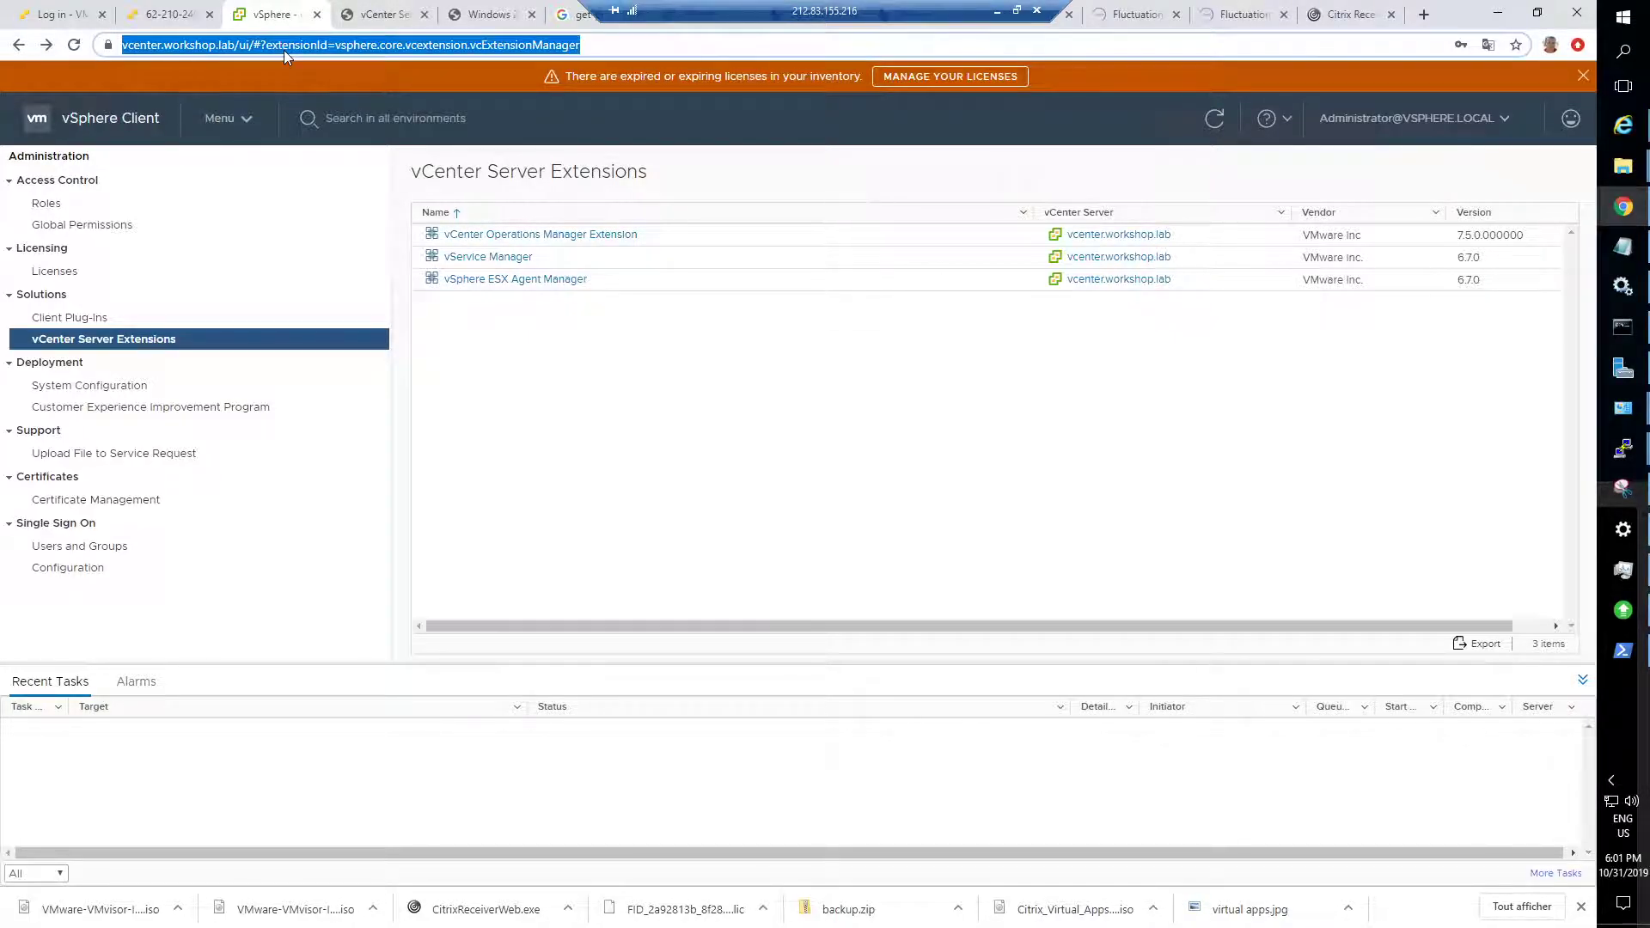
pyautogui.write('1')
pyautogui.press('Return')
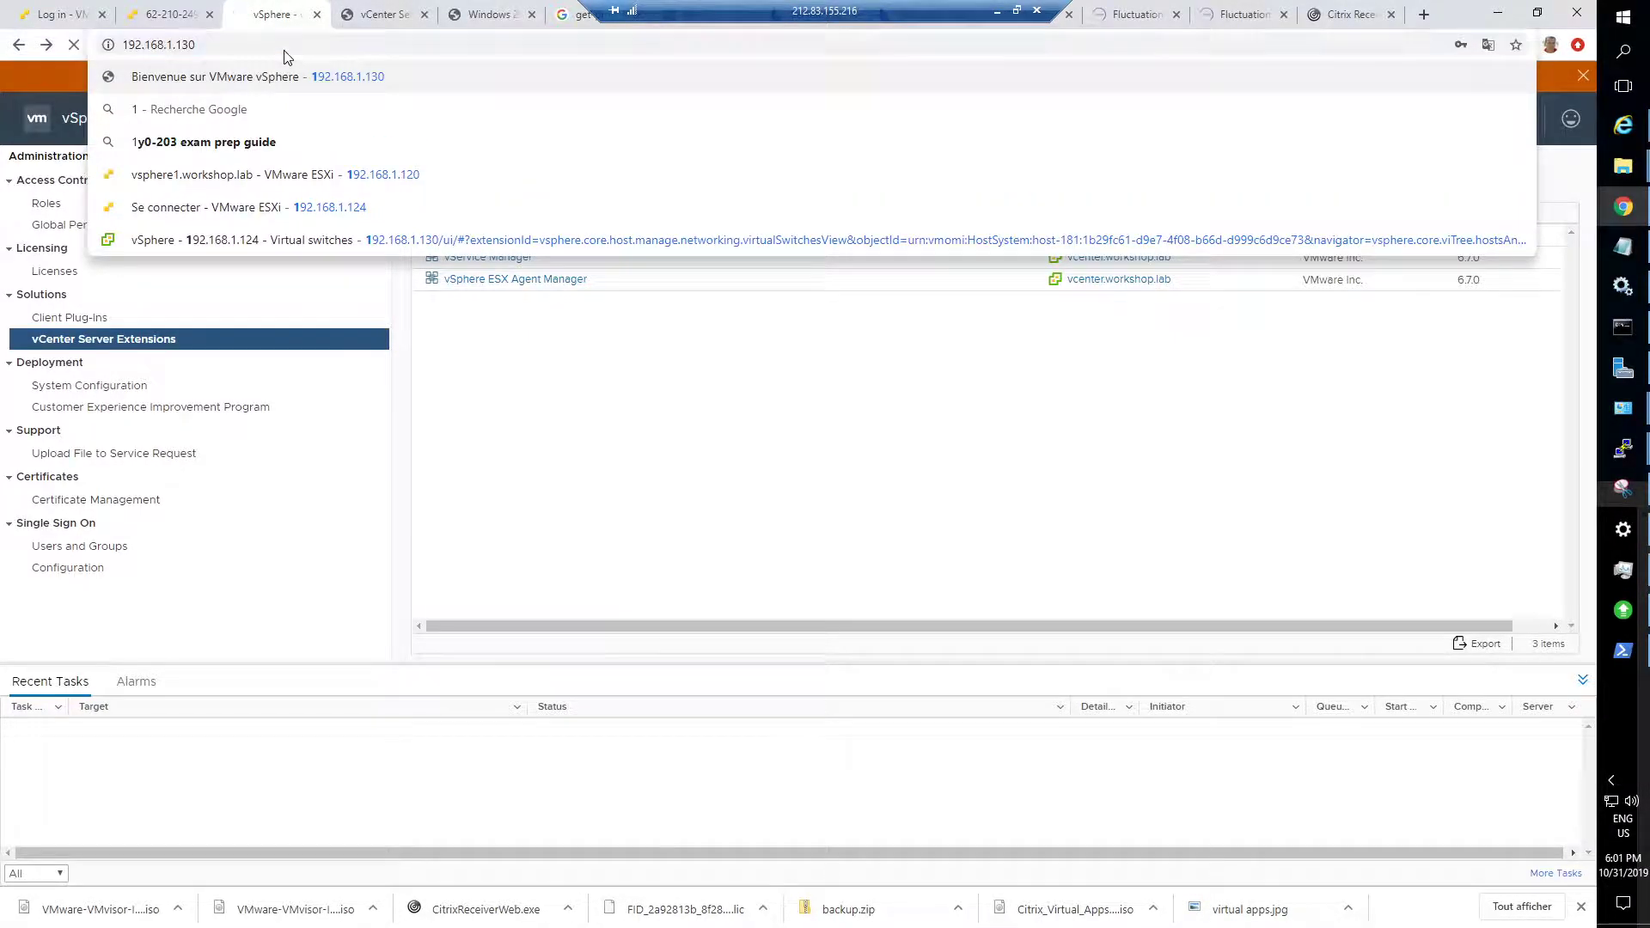
pyautogui.click(260, 244)
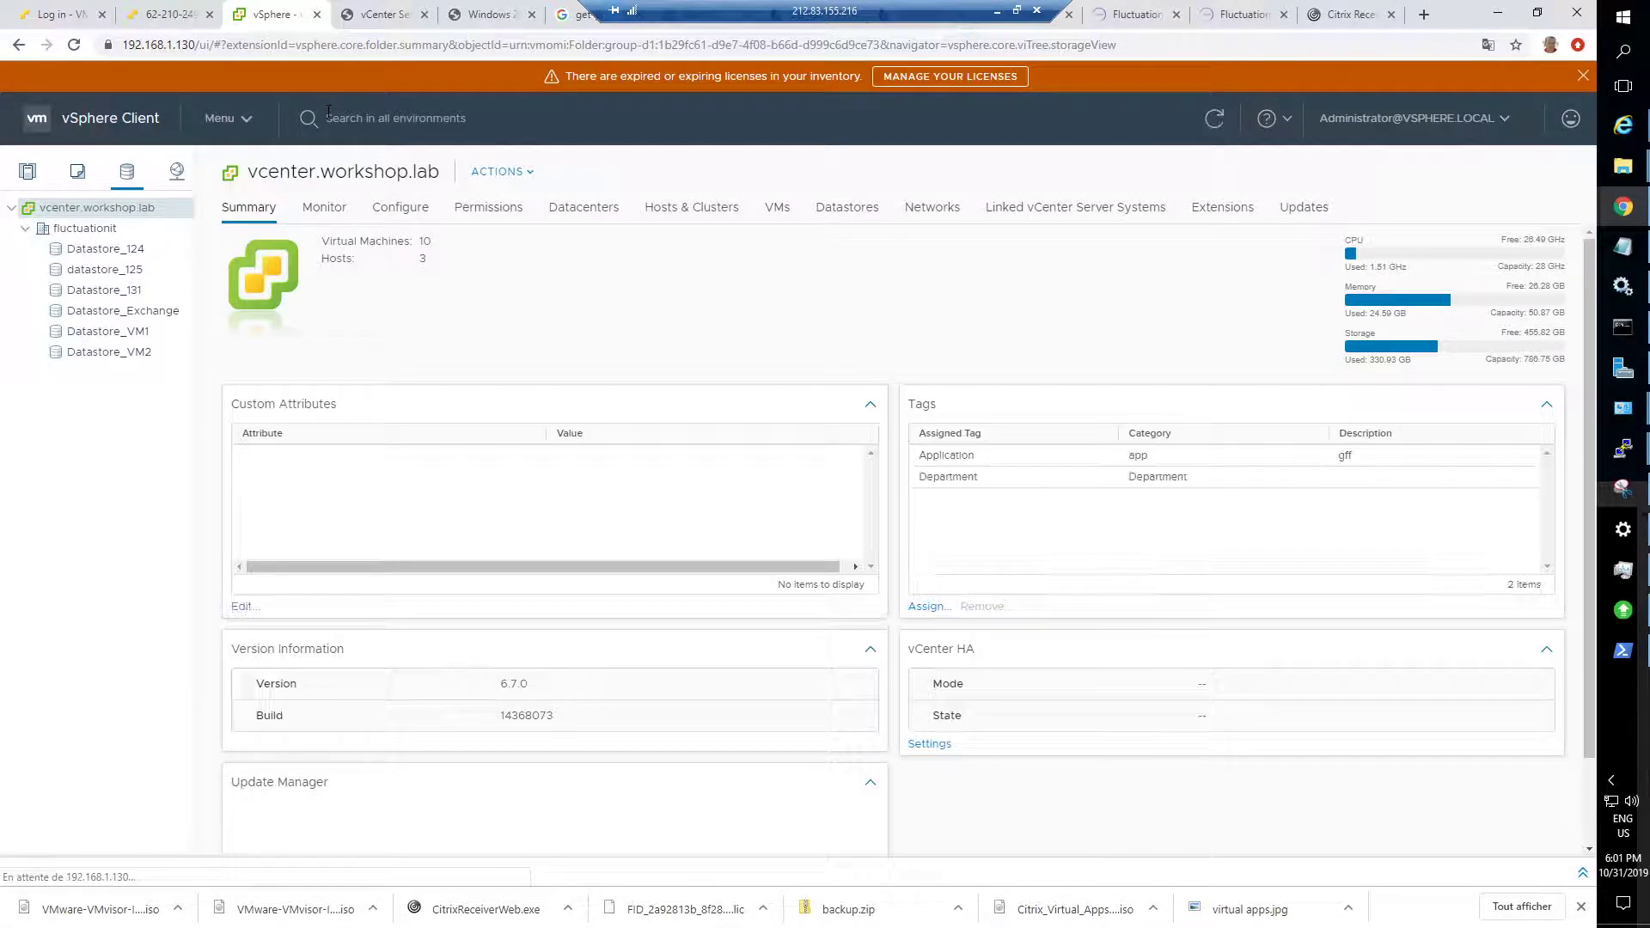
# Step: Show the Hosts and Clusters inventory and expand Cluster to list its hosts and virtual machines
pyautogui.click(228, 128)
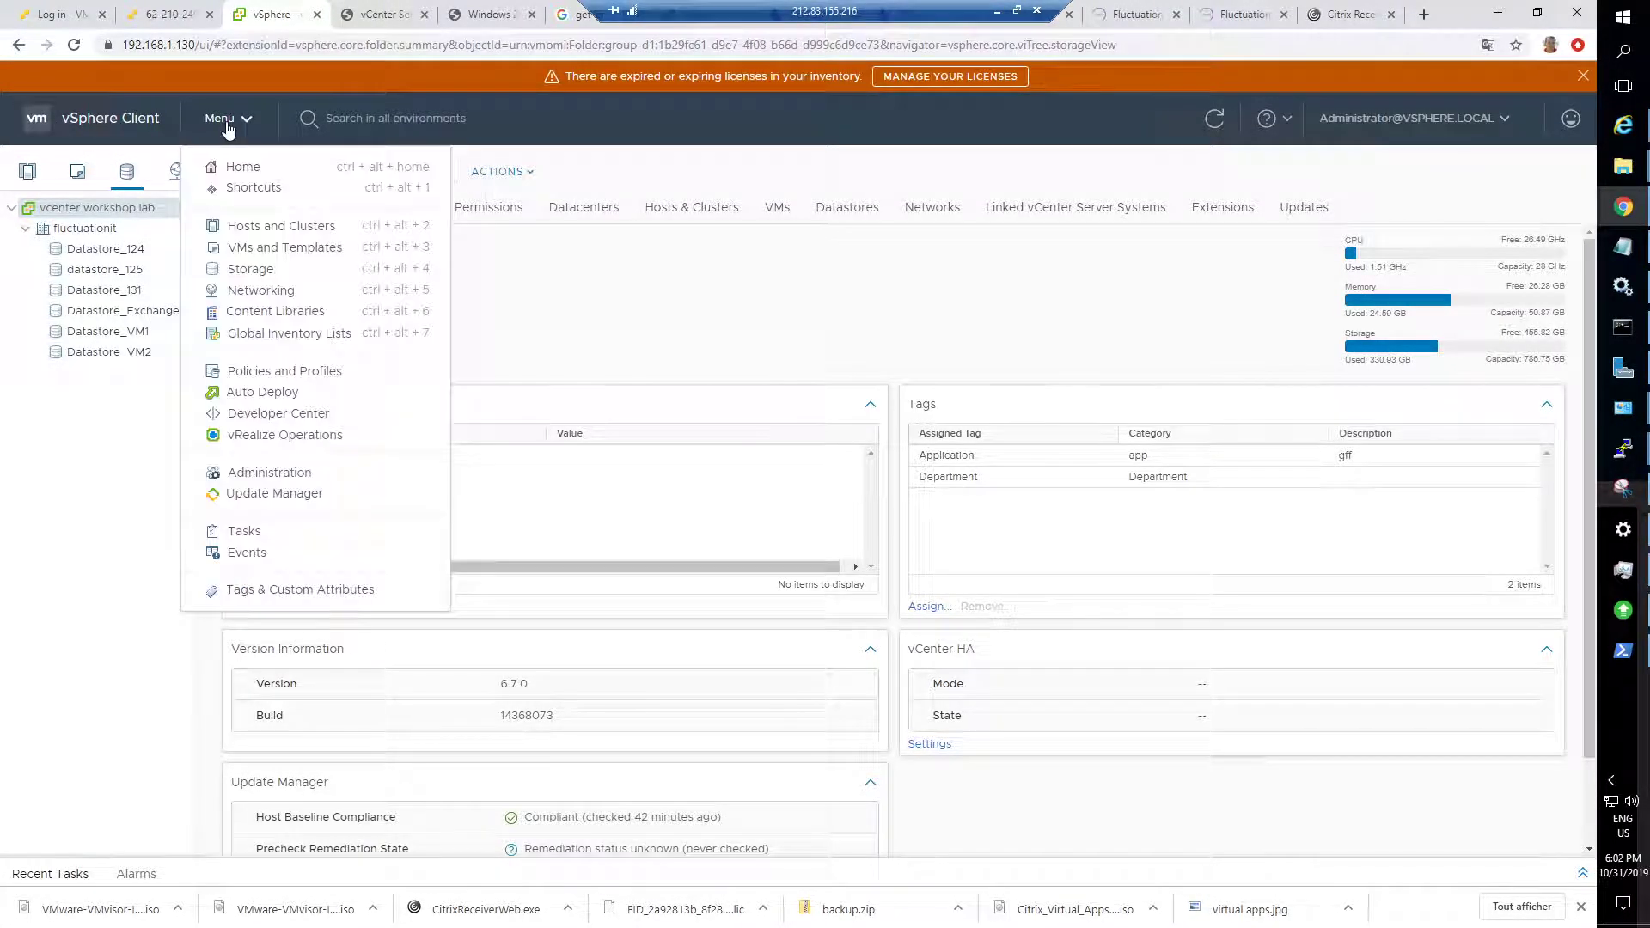
pyautogui.click(267, 227)
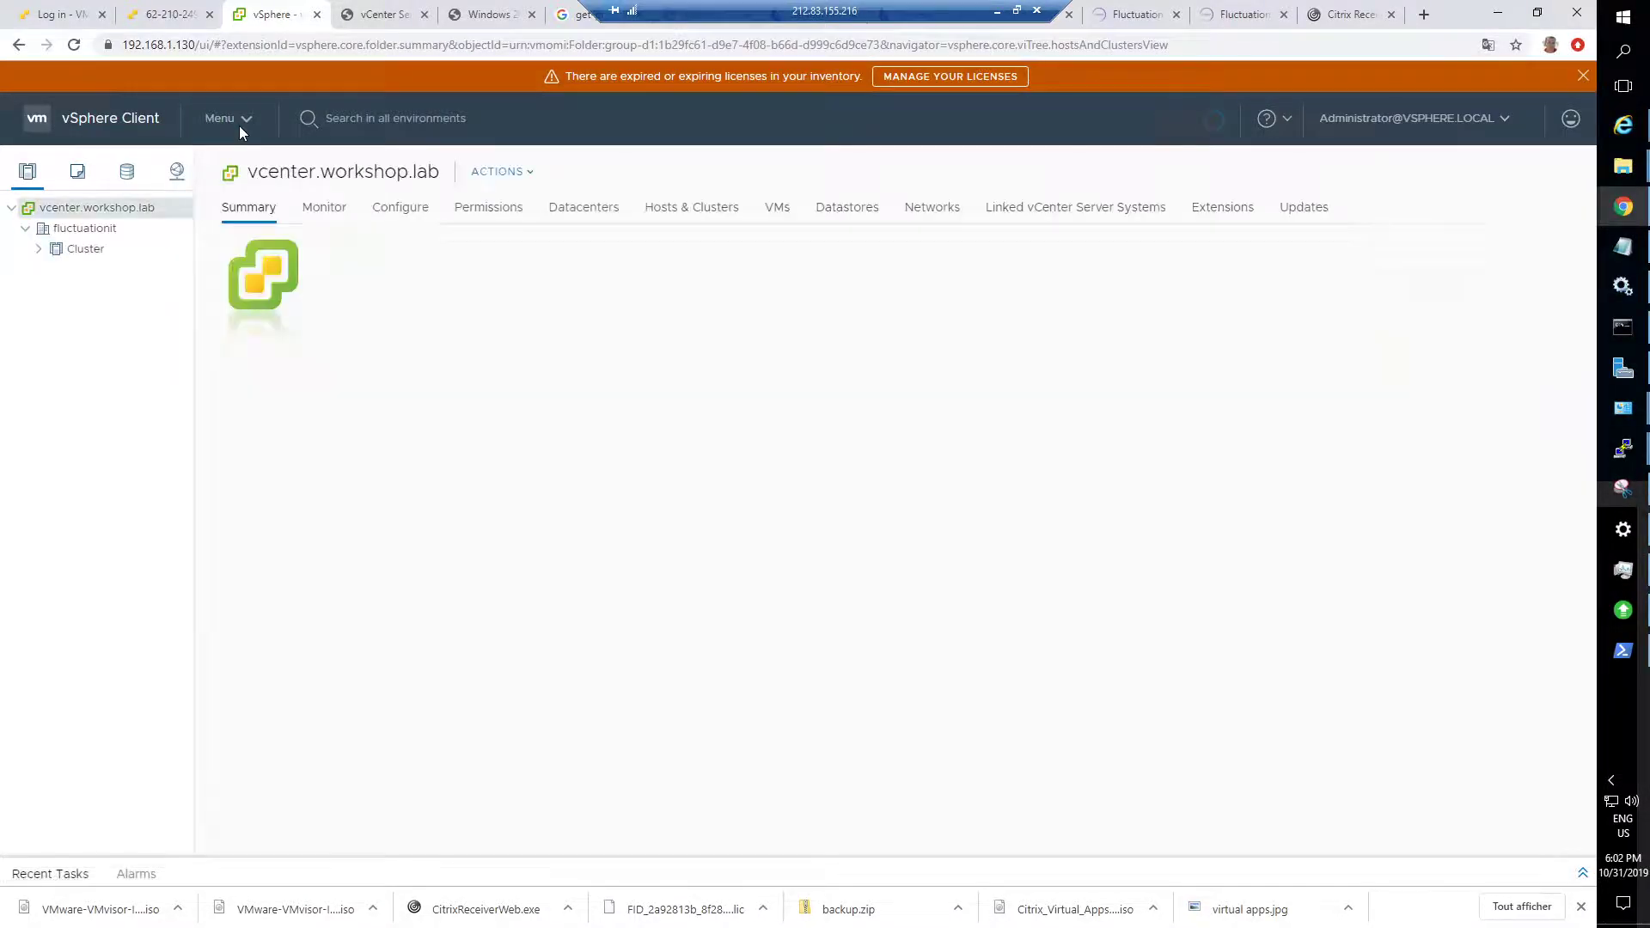
pyautogui.click(39, 248)
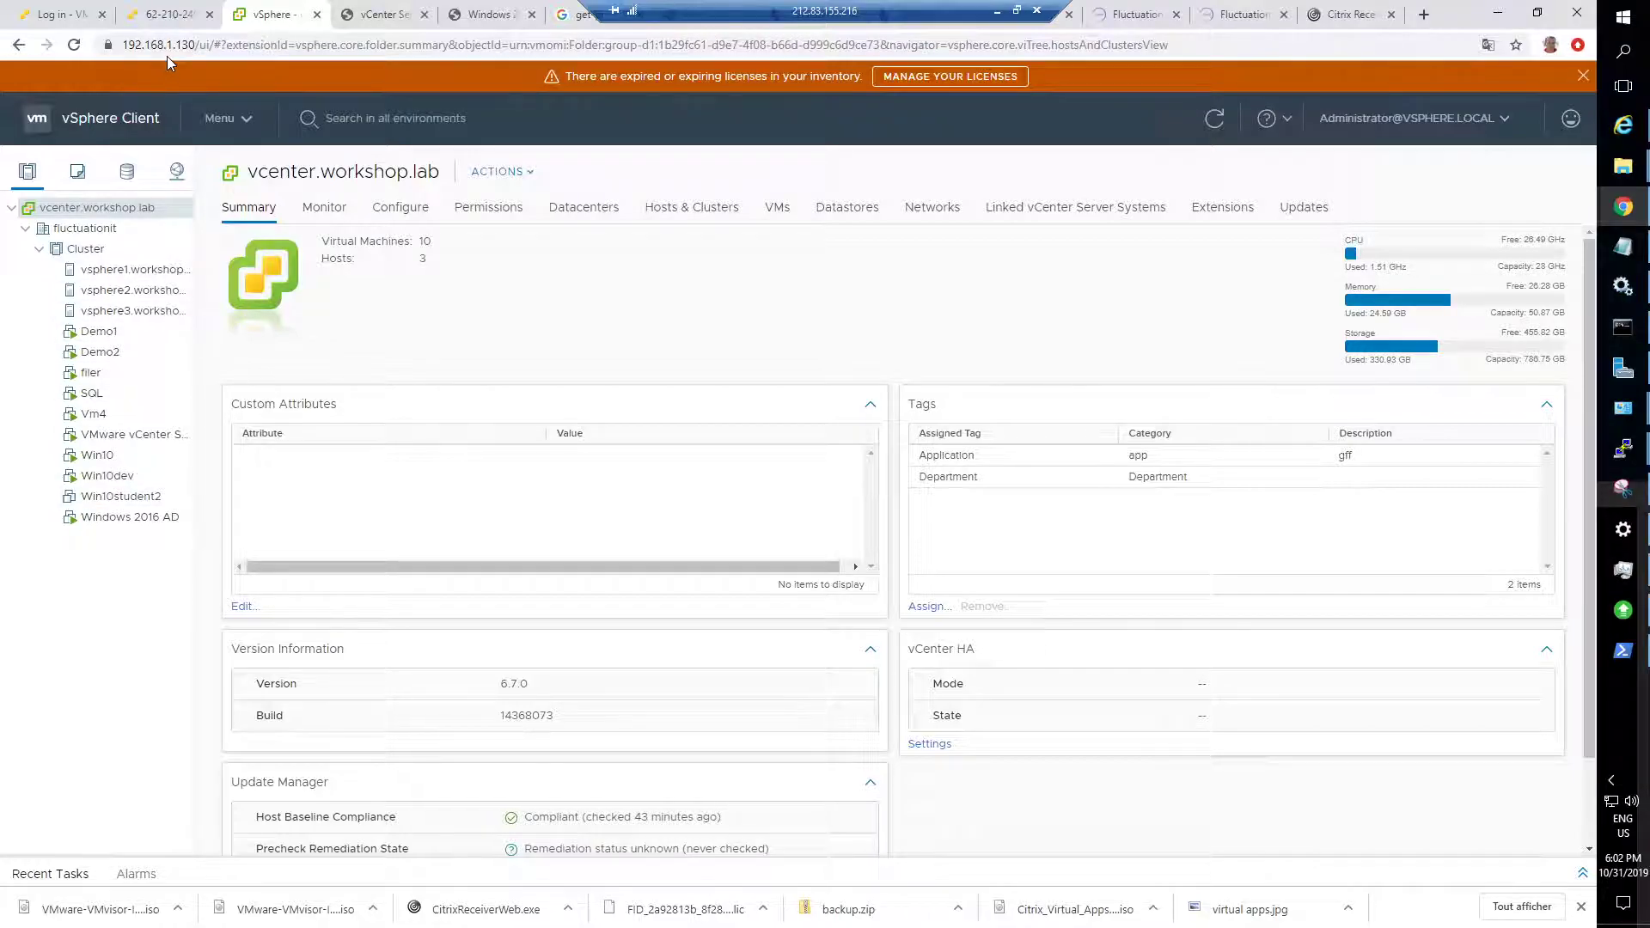
# Step: Check the ESXi host's virtual machine list, then view the VMware vCenter Server Appliance summary in vCenter
pyautogui.click(169, 17)
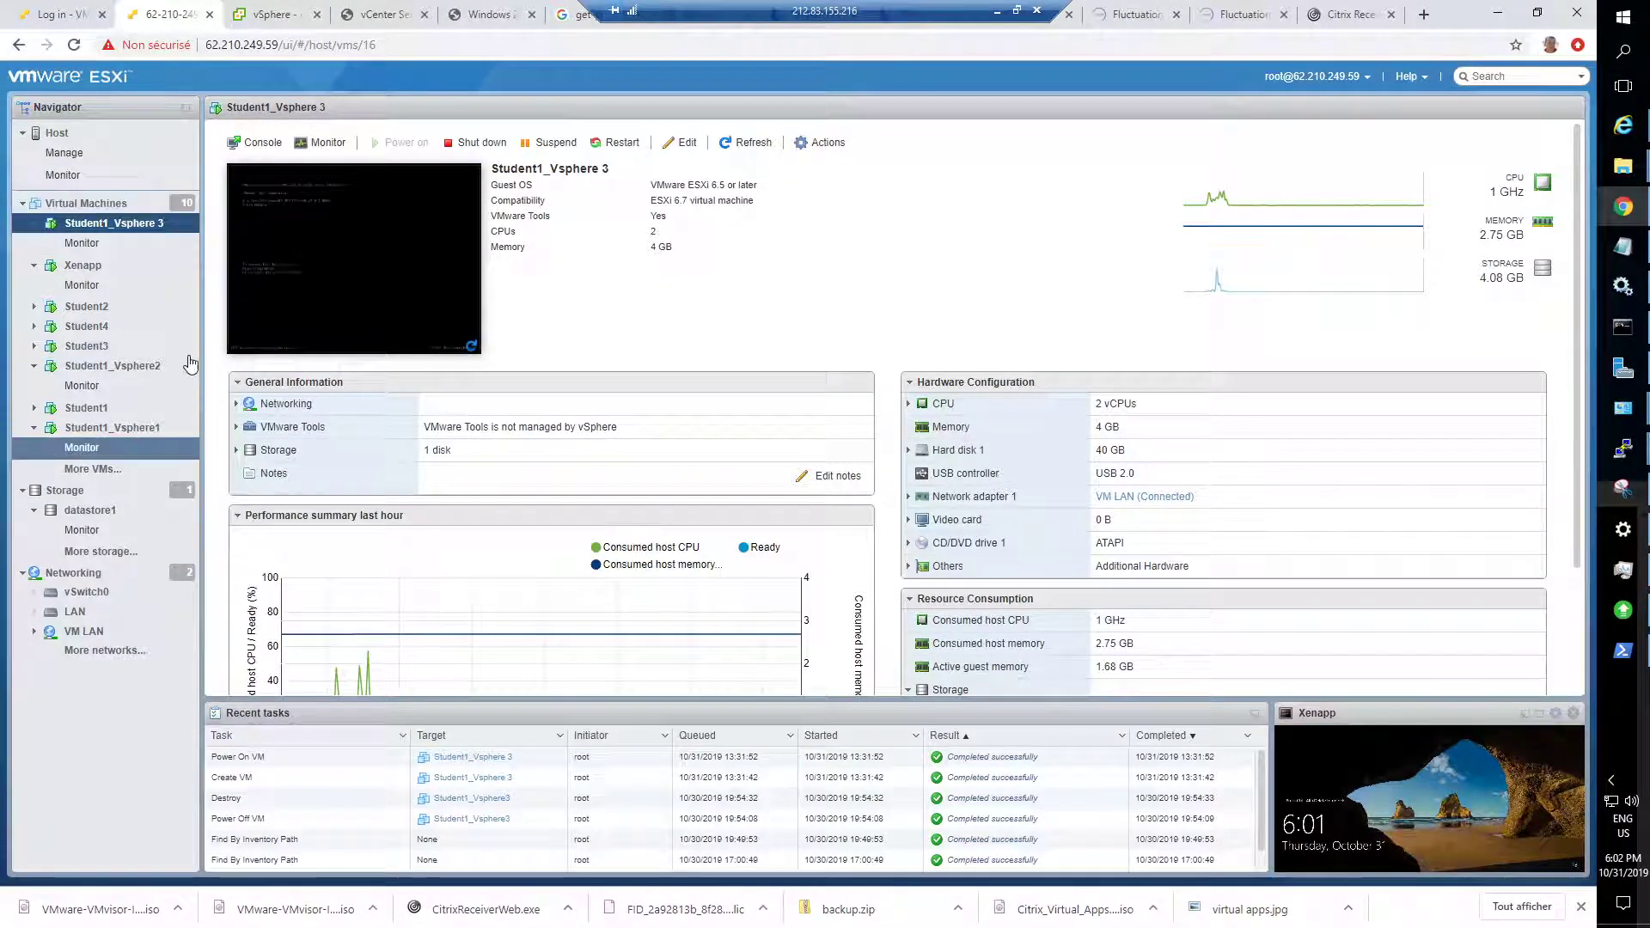
pyautogui.click(274, 17)
pyautogui.click(148, 437)
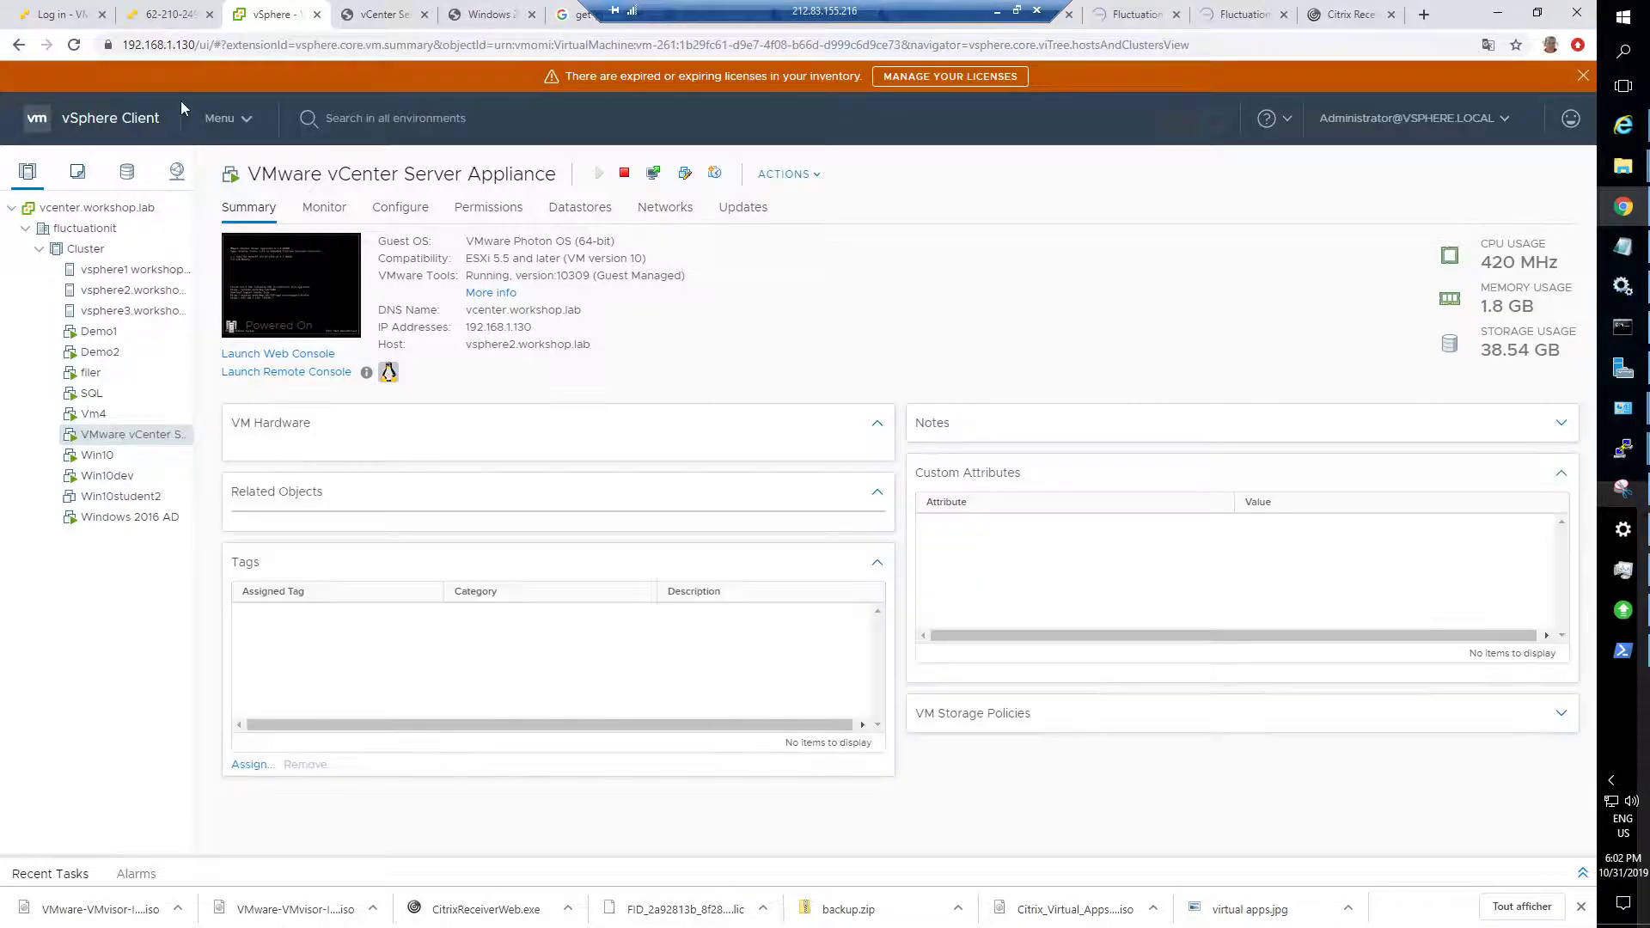
# Step: Return to the physical ESXi host's page and view its datastores
pyautogui.click(160, 16)
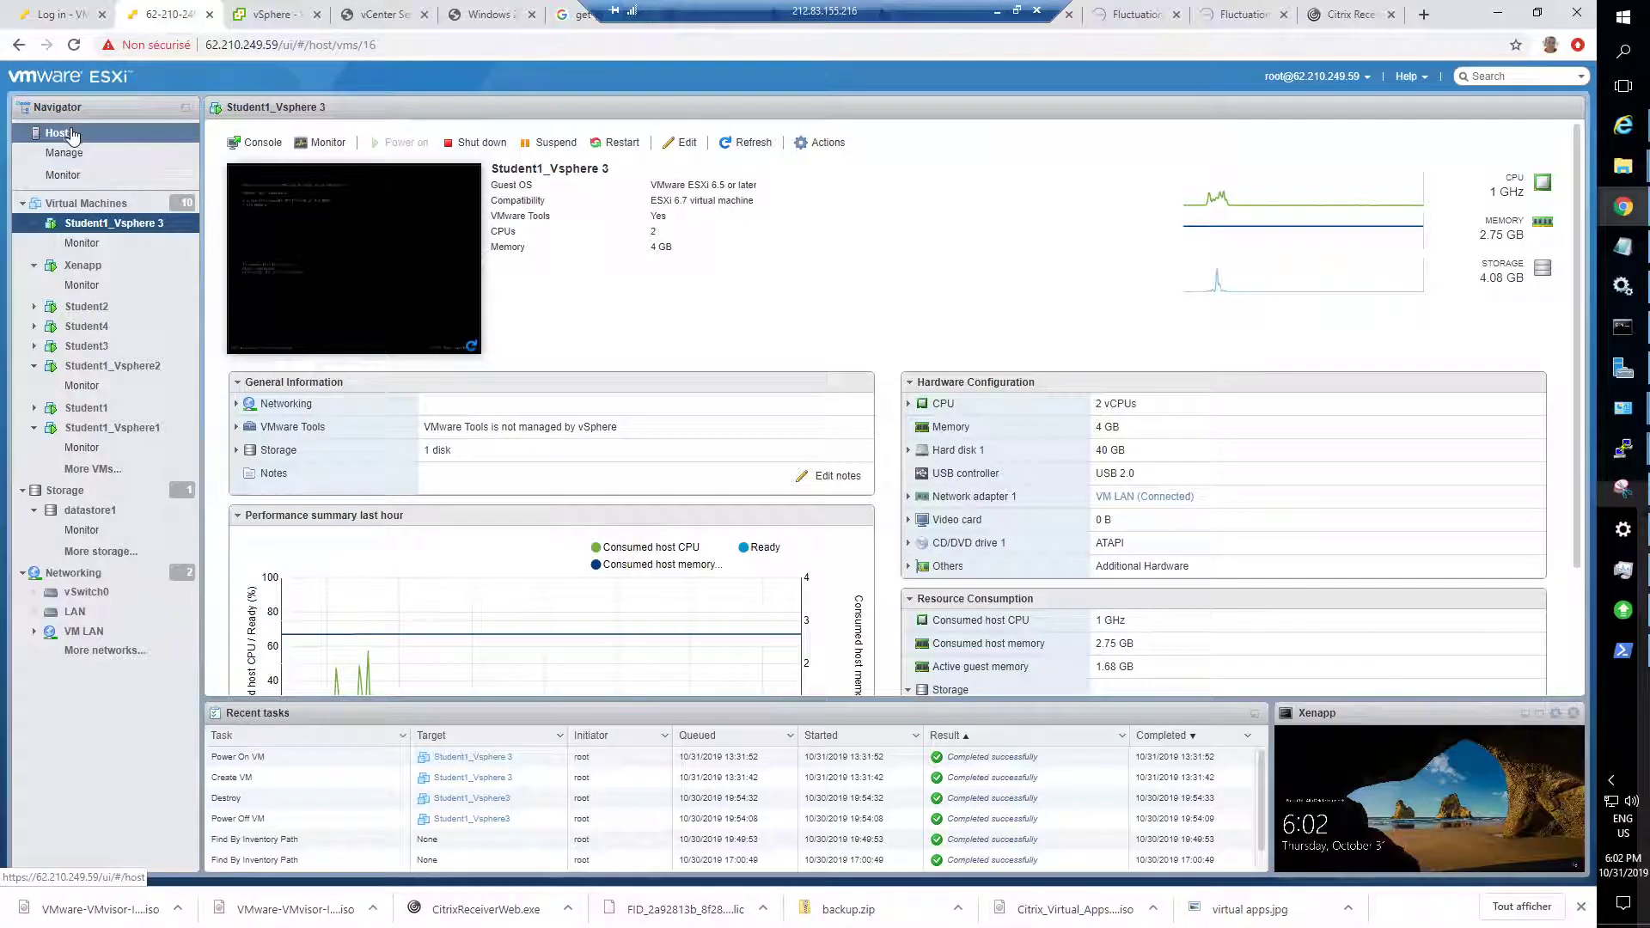
pyautogui.click(74, 491)
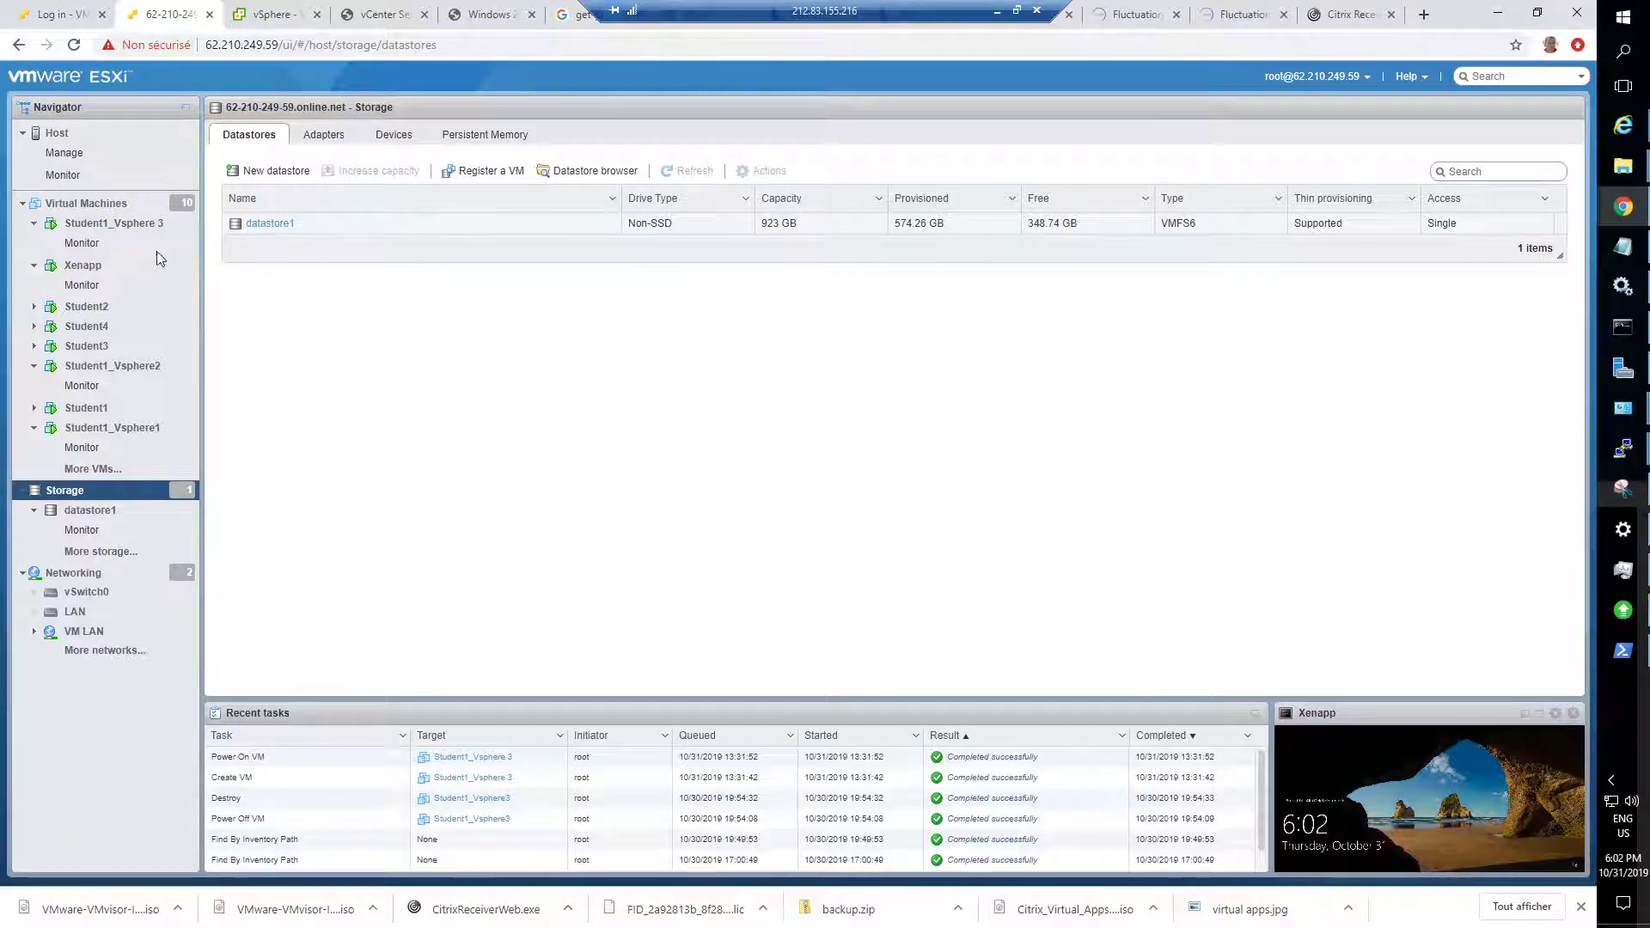
# Step: Minimize the remote session and present the workshop slides in Google Slides from the lab requirements slide
pyautogui.click(996, 12)
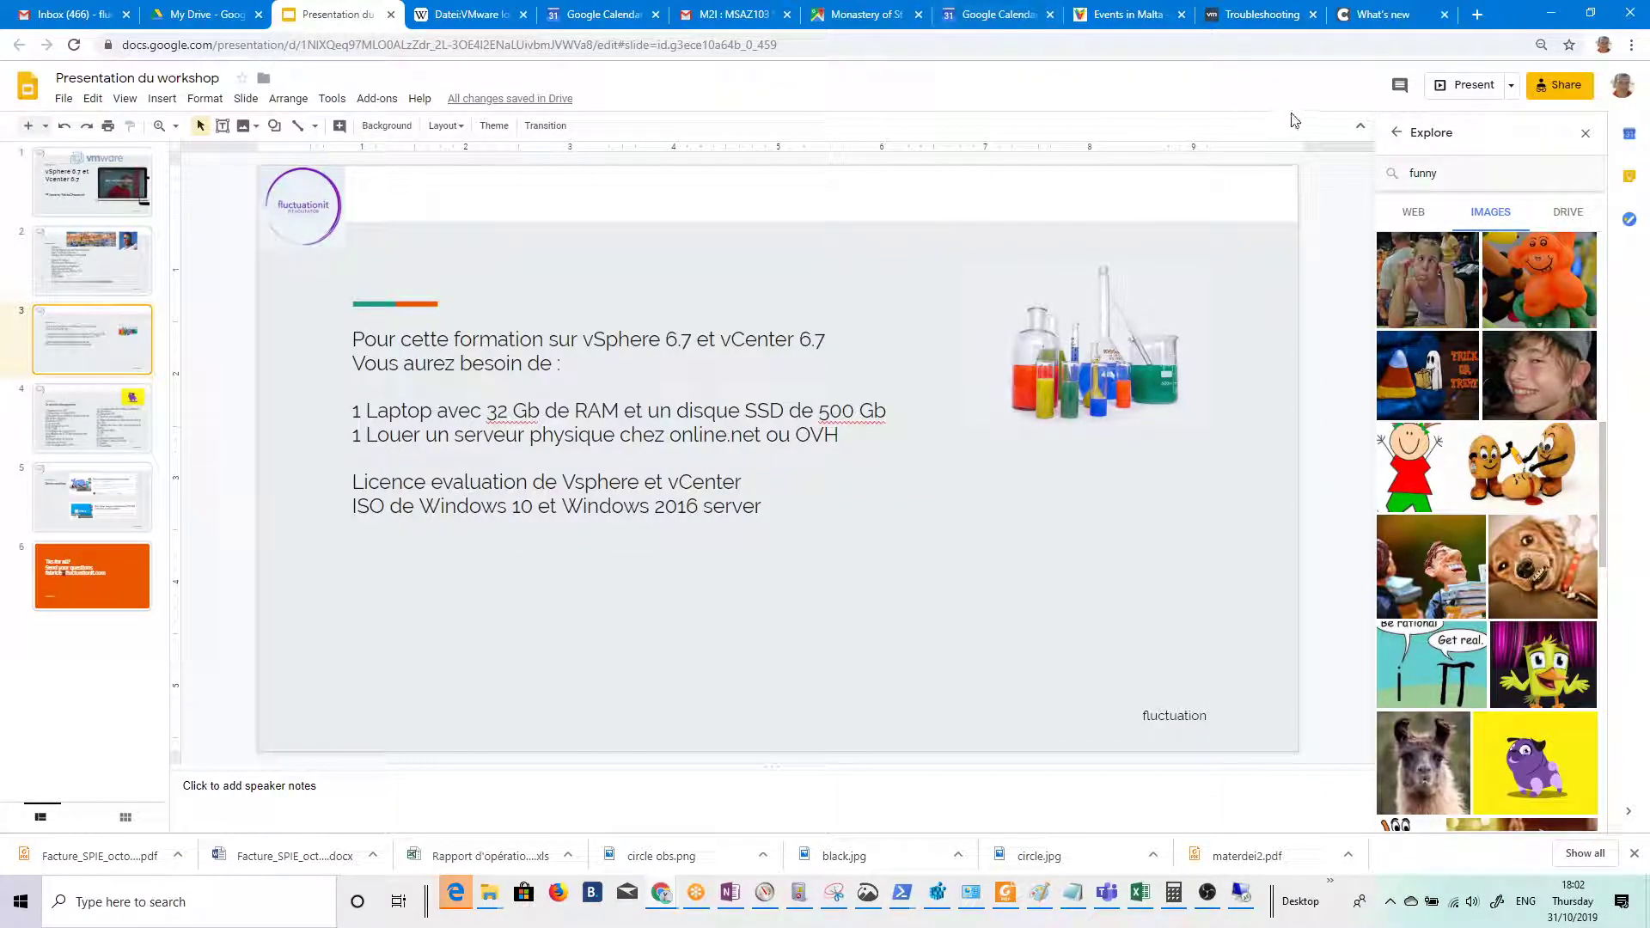
pyautogui.click(1472, 85)
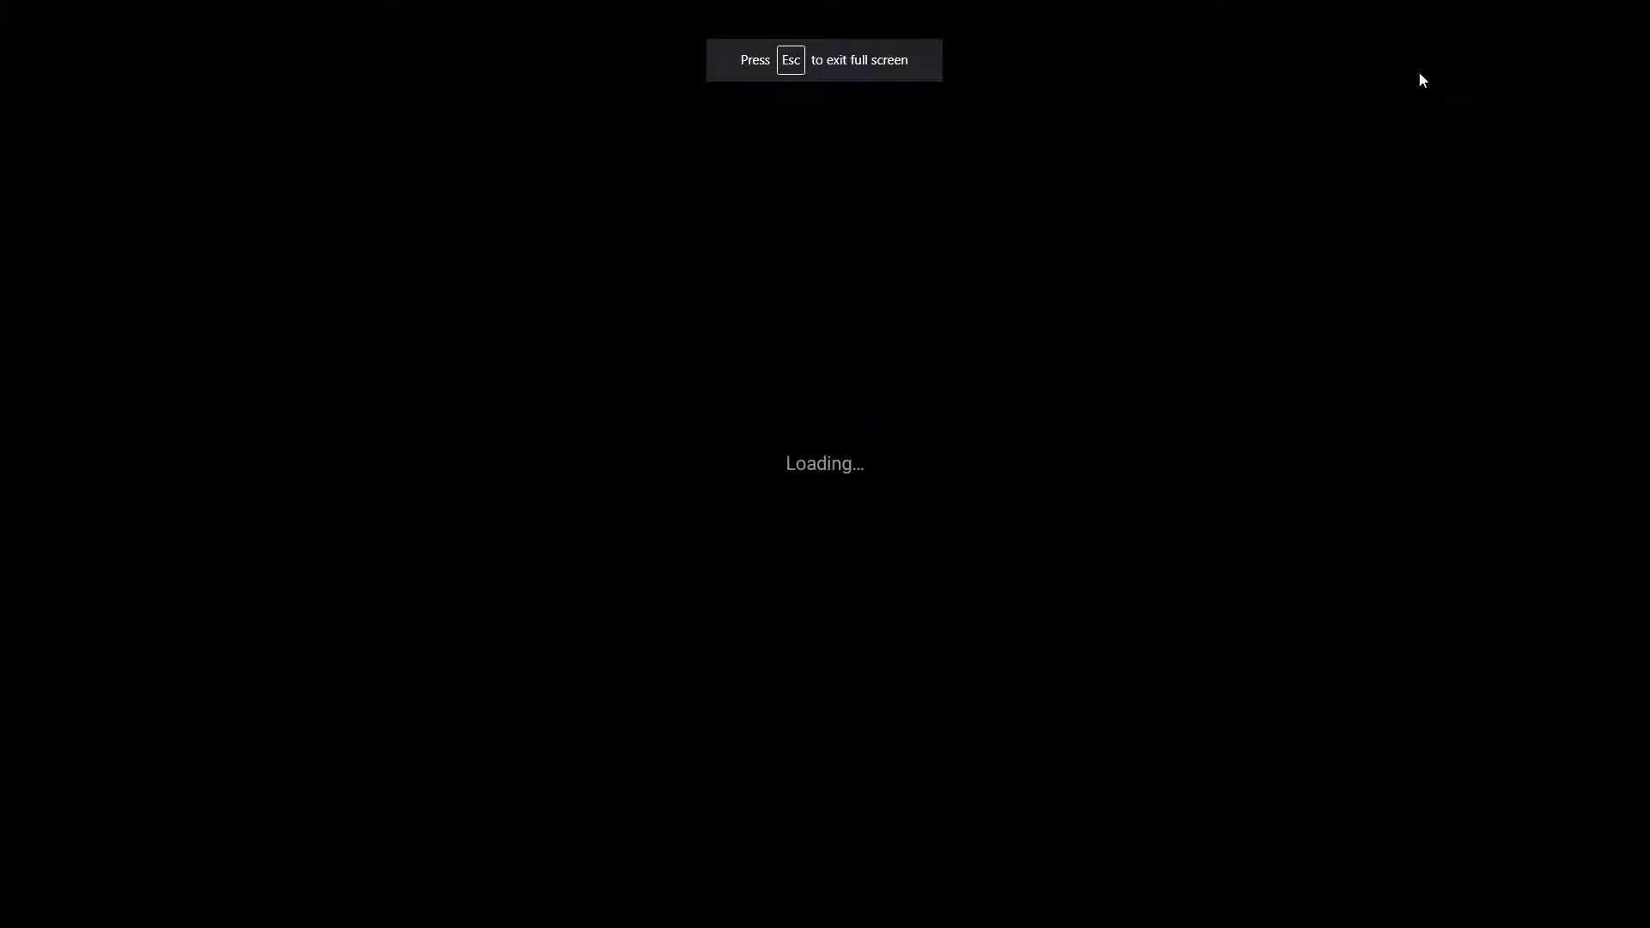